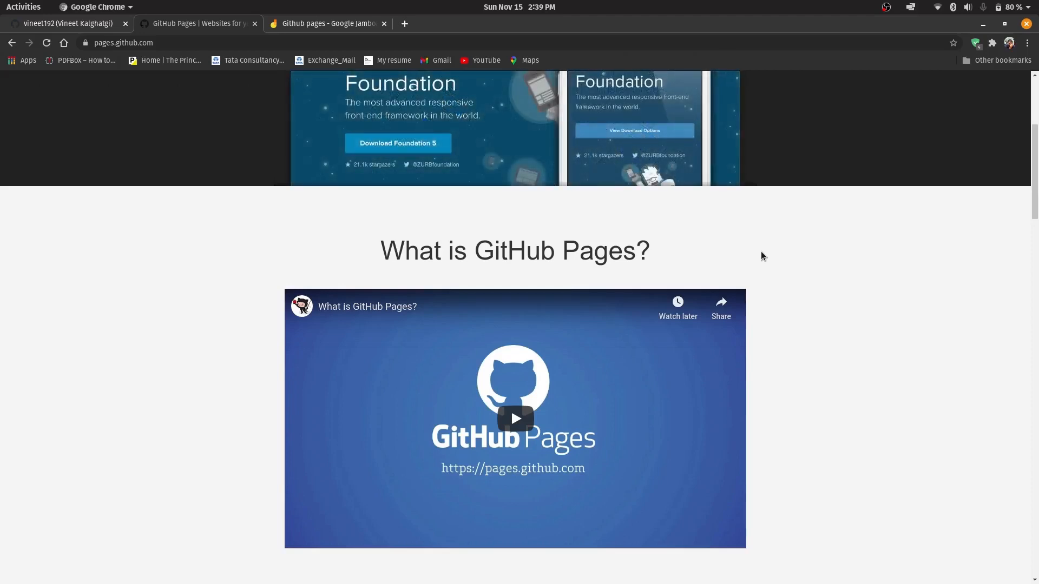
Read through the GitHub Pages setup instructions, from creating and cloning a repository to adding index.html and pushing it
scroll(764, 253, "down", 2)
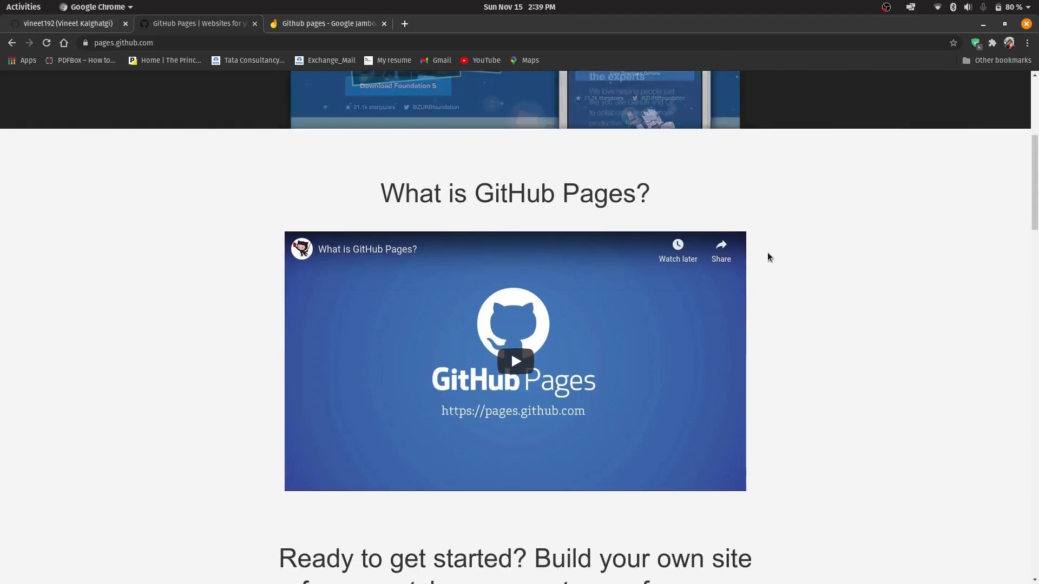
scroll(769, 254, "down", 3)
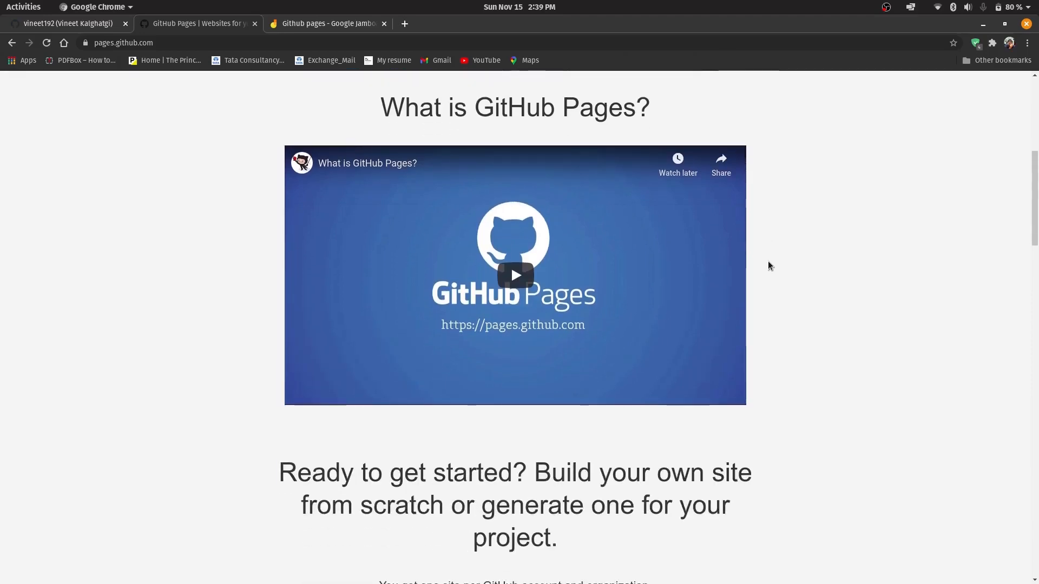
scroll(768, 262, "down", 11)
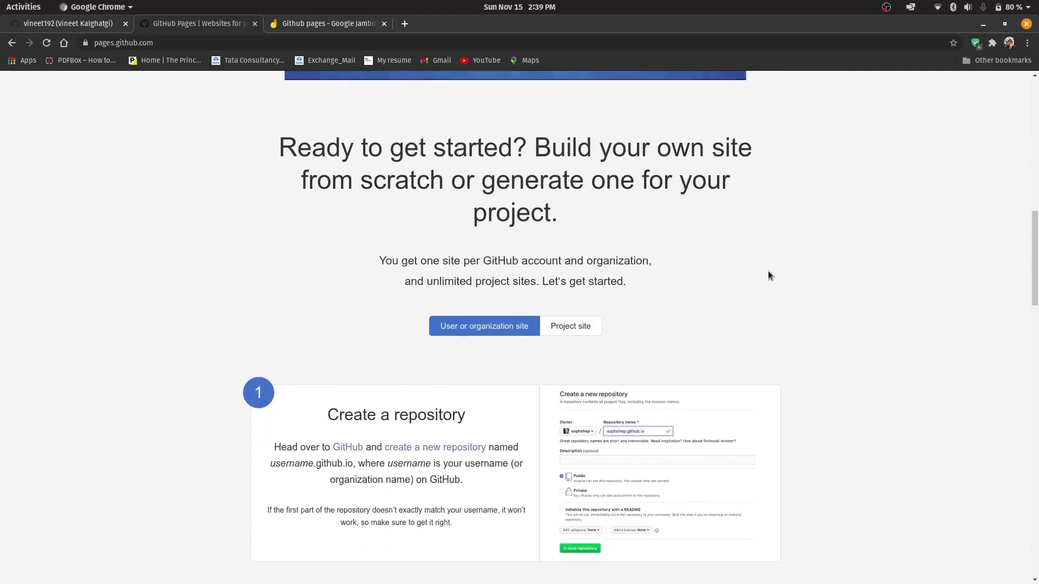
scroll(769, 275, "down", 1)
scroll(546, 380, "down", 1)
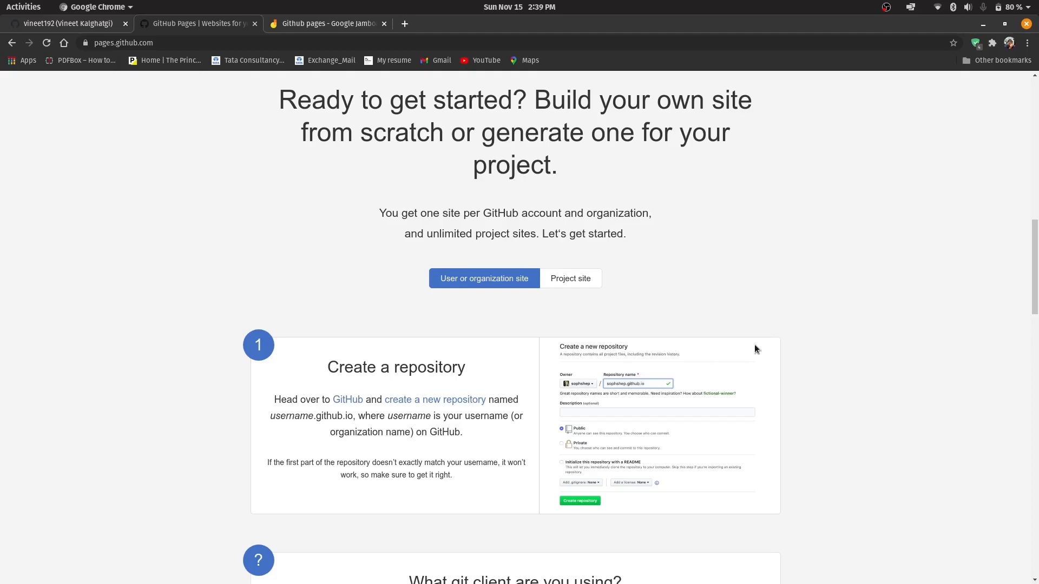
scroll(768, 344, "down", 4)
scroll(807, 316, "down", 7)
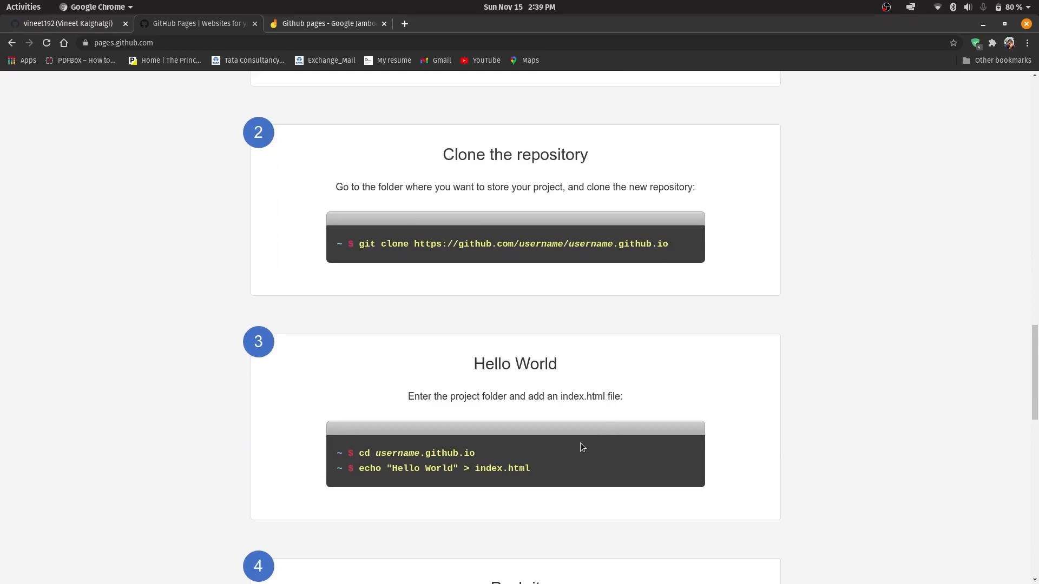
left_click_drag(475, 468, 524, 466)
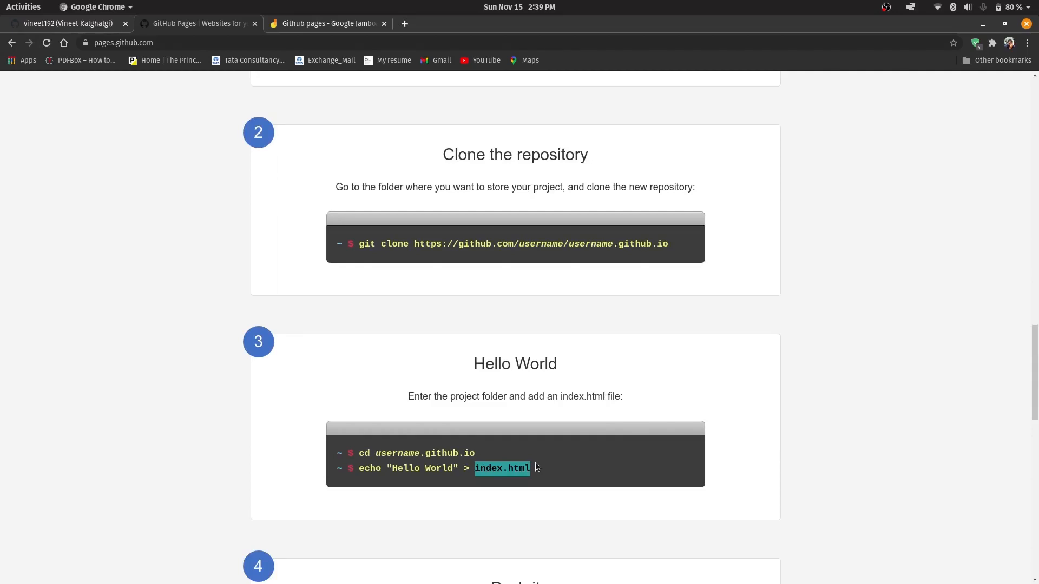
scroll(537, 467, "up", 6)
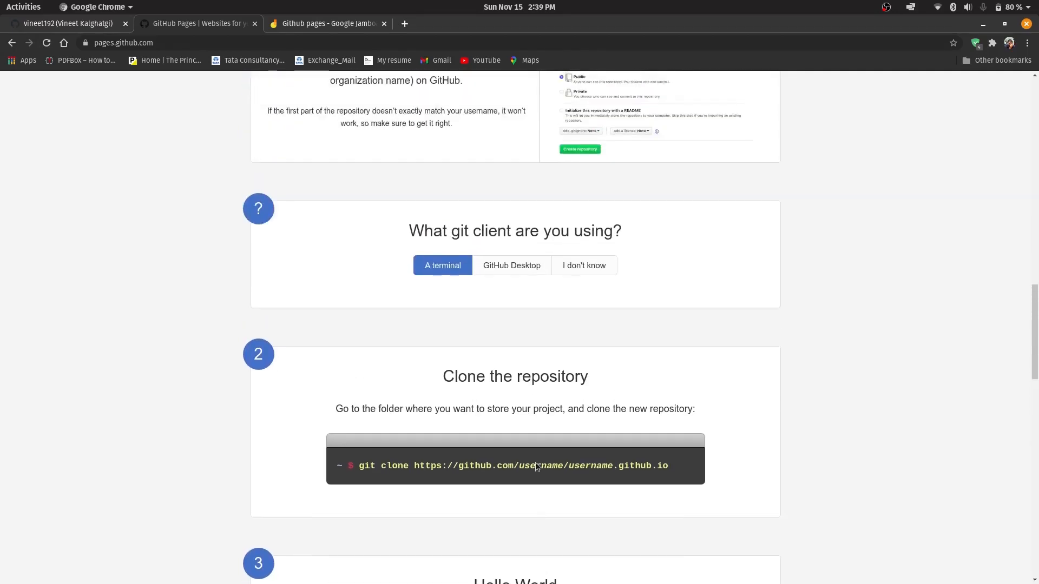
scroll(536, 463, "up", 3)
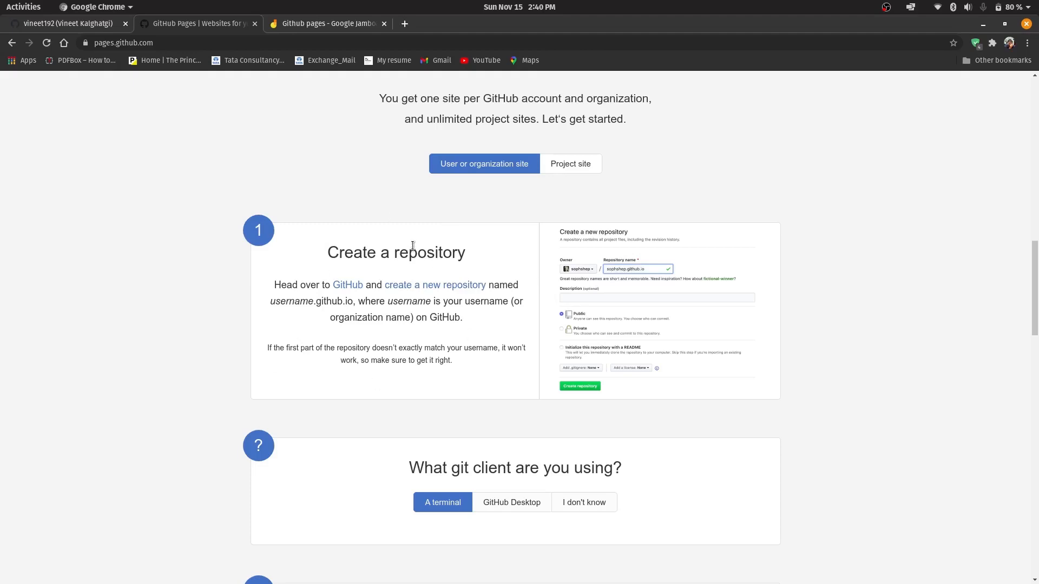
scroll(279, 362, "down", 5)
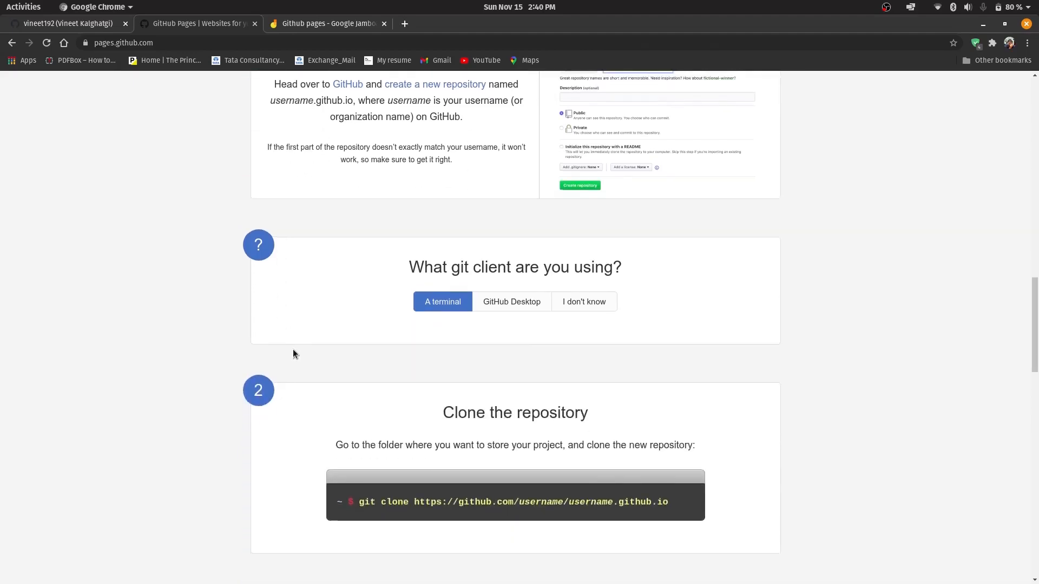
scroll(355, 381, "down", 5)
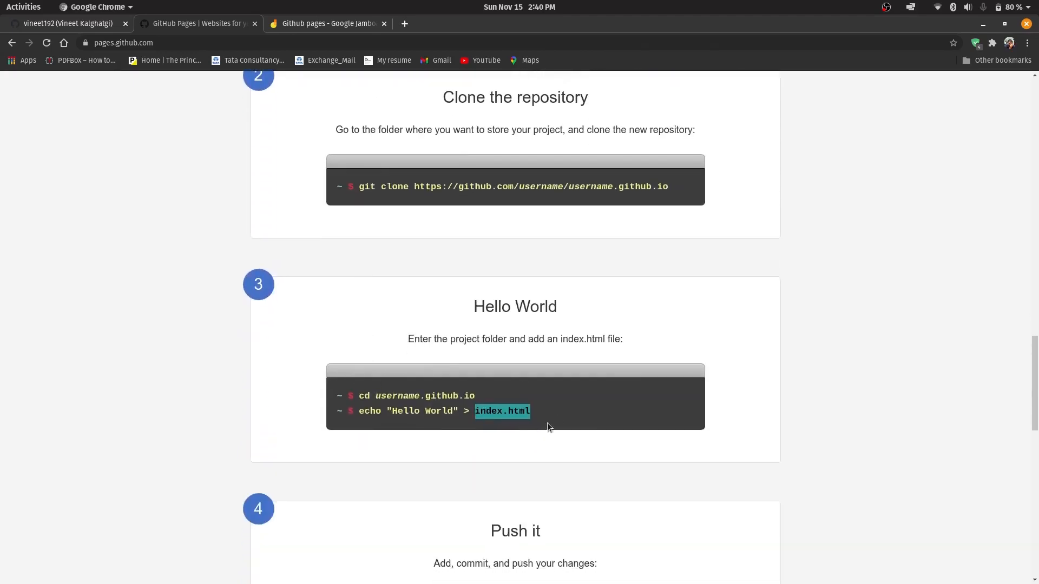
scroll(552, 419, "down", 3)
scroll(560, 433, "up", 3)
scroll(561, 438, "up", 2)
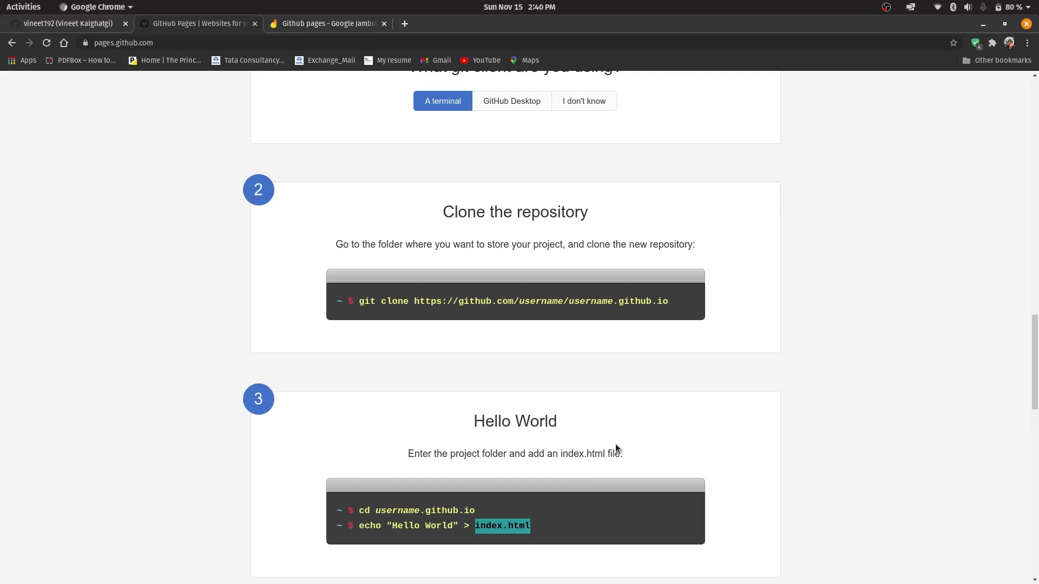
scroll(616, 448, "down", 1)
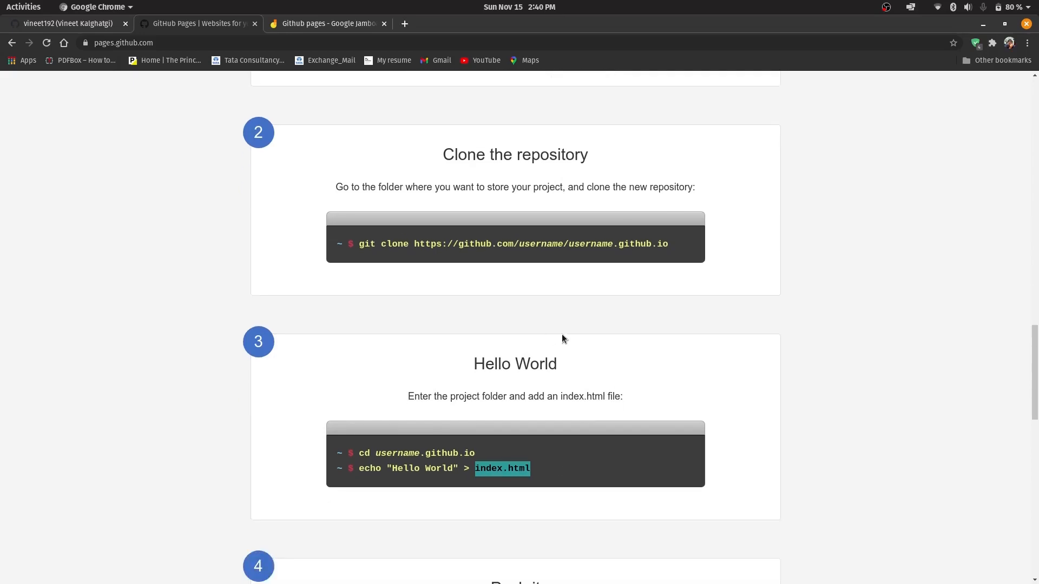
Switch to the WebDevClub project in Visual Studio Code, clear its terminal and reduce the terminal area's height
left_click(574, 554)
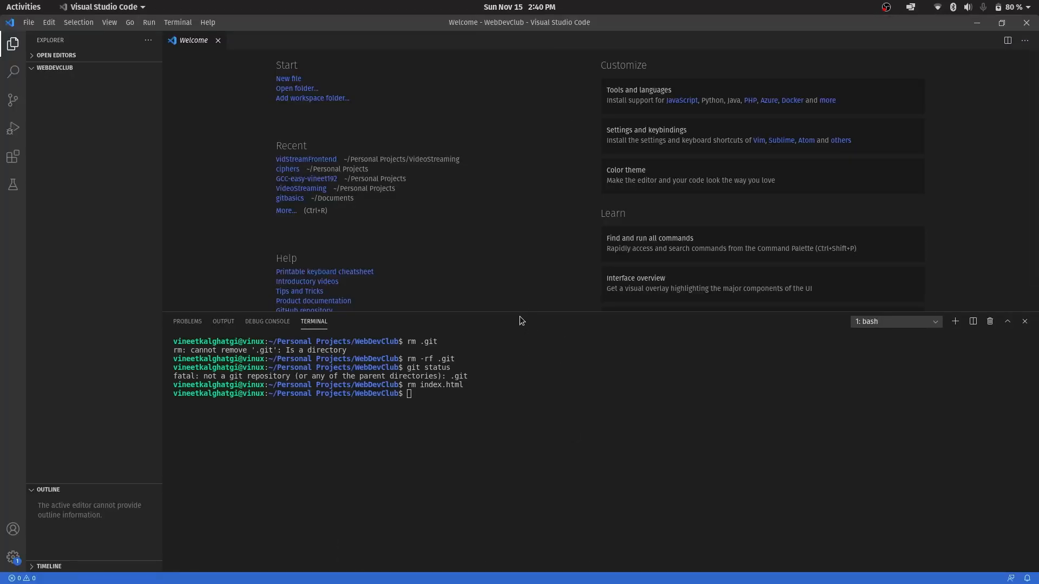
left_click(556, 408)
key("ctrl+l")
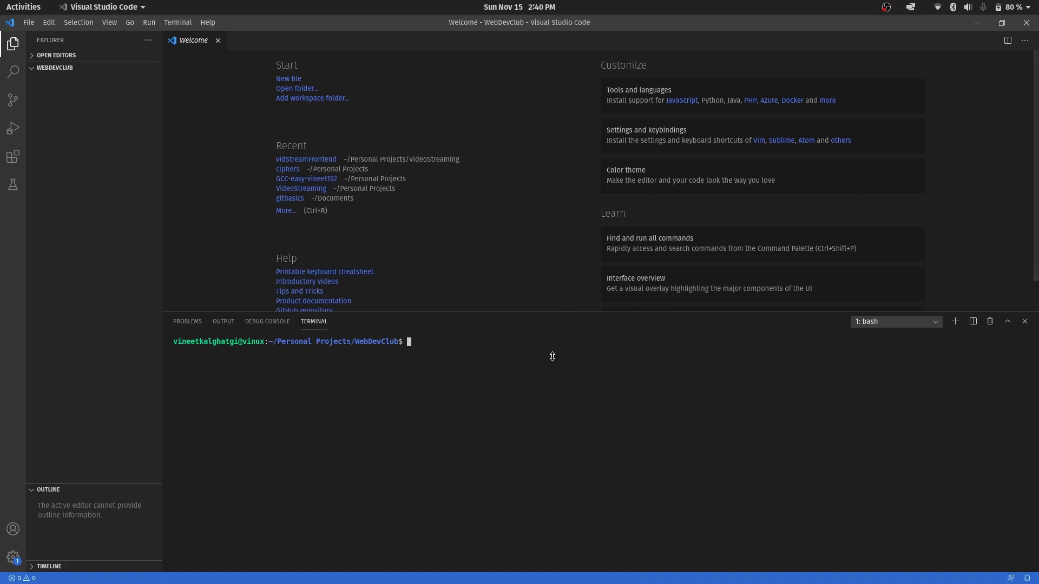
left_click_drag(558, 312, 520, 439)
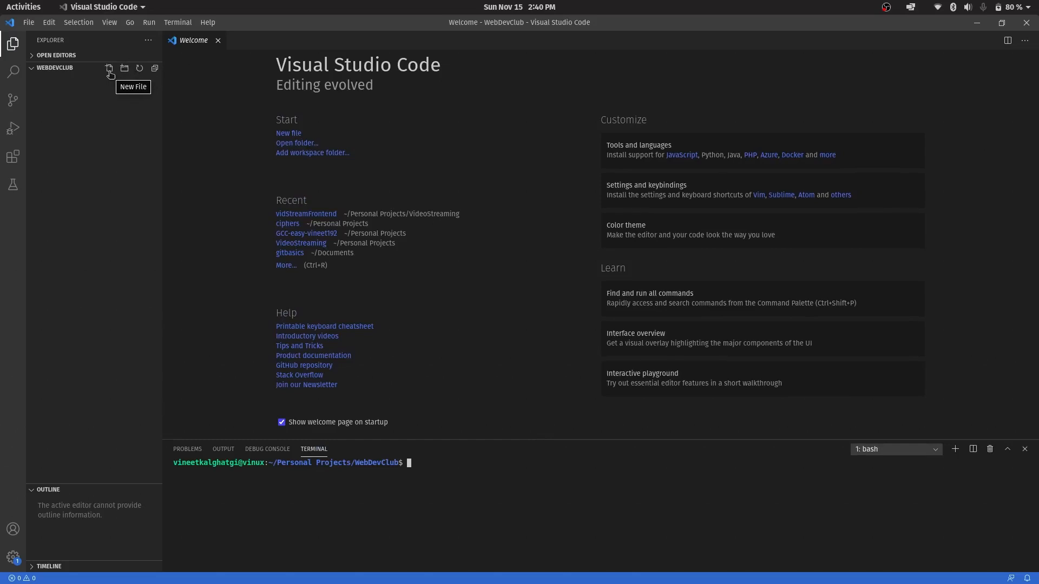
Create a new file named index.html in the WebDevClub folder
left_click(109, 69)
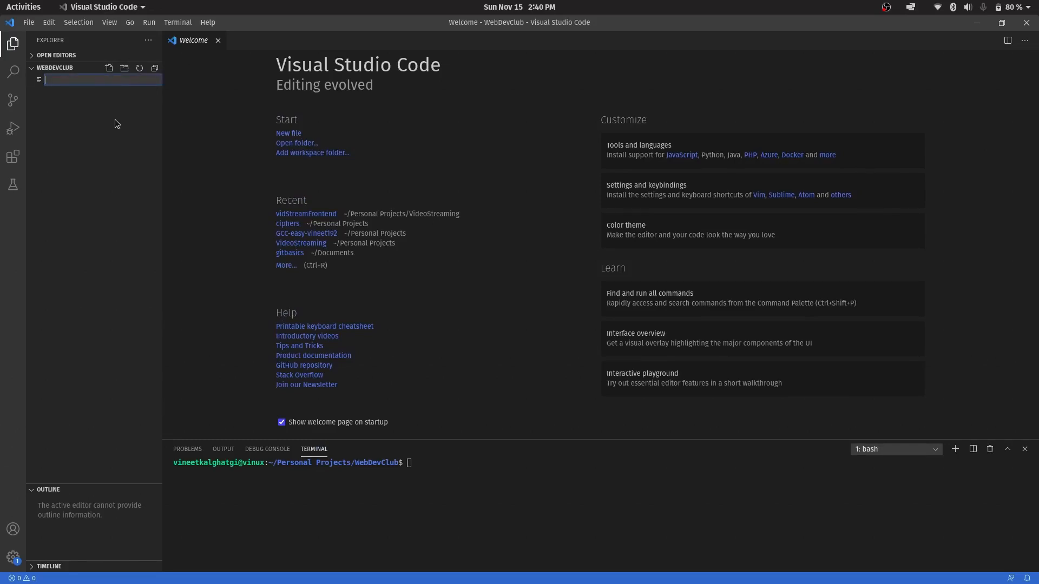
type("index.html")
key("Return")
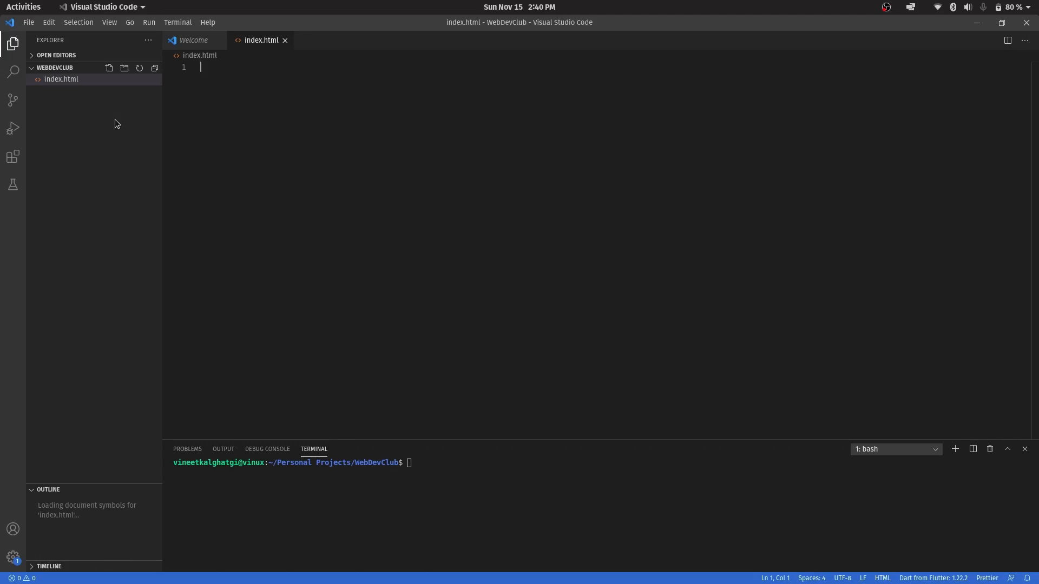
Insert the Emmet HTML boilerplate into index.html and set the page title to "Portfolio"
type("!")
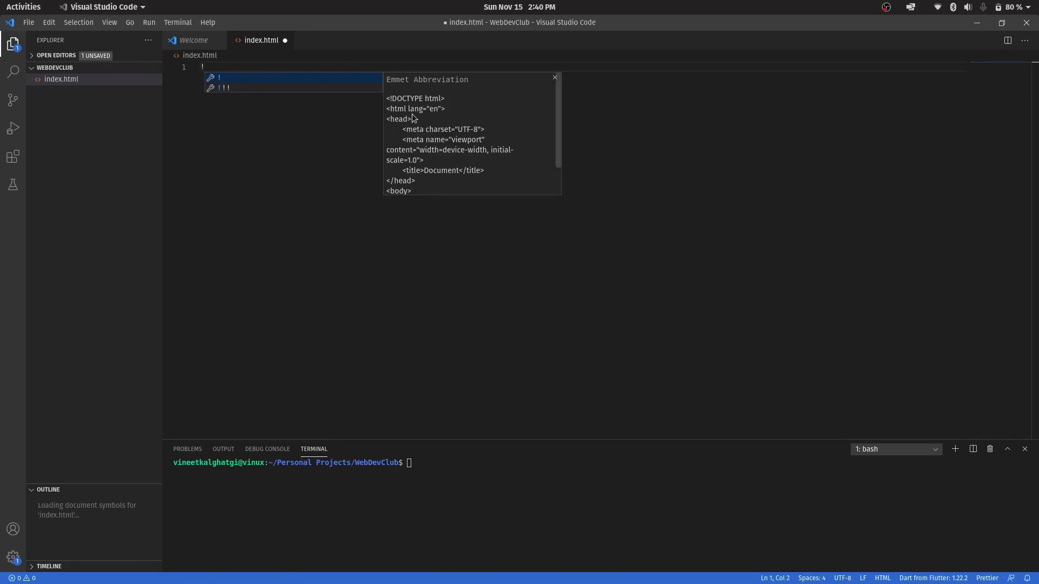
key("Return")
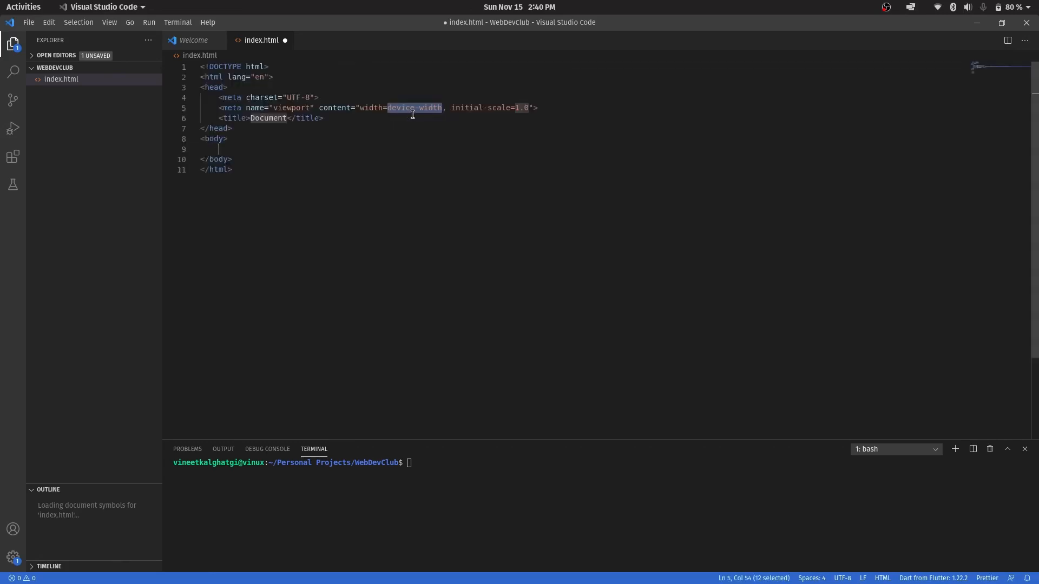
left_click(256, 151)
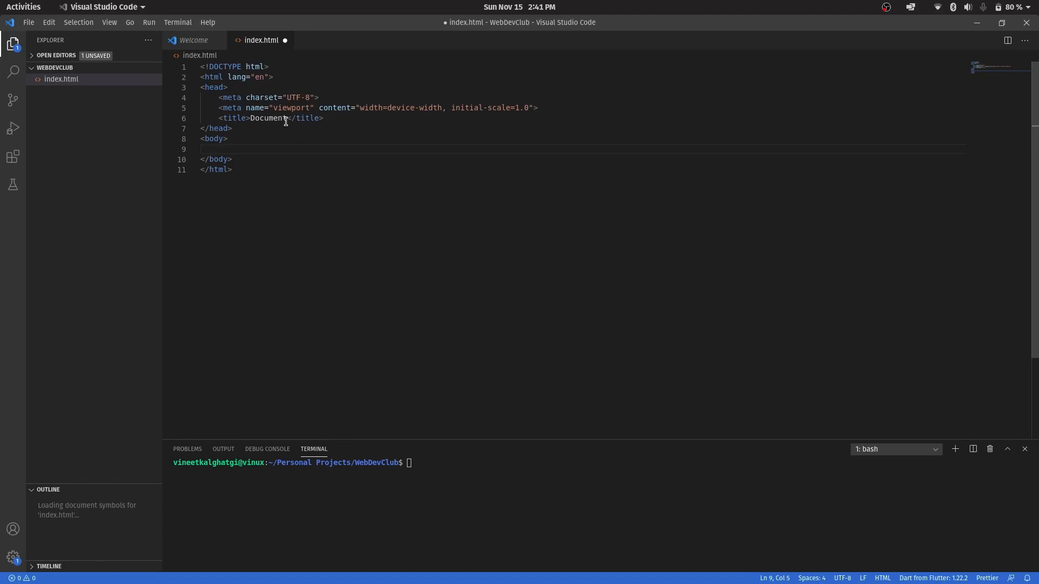
double_click(267, 118)
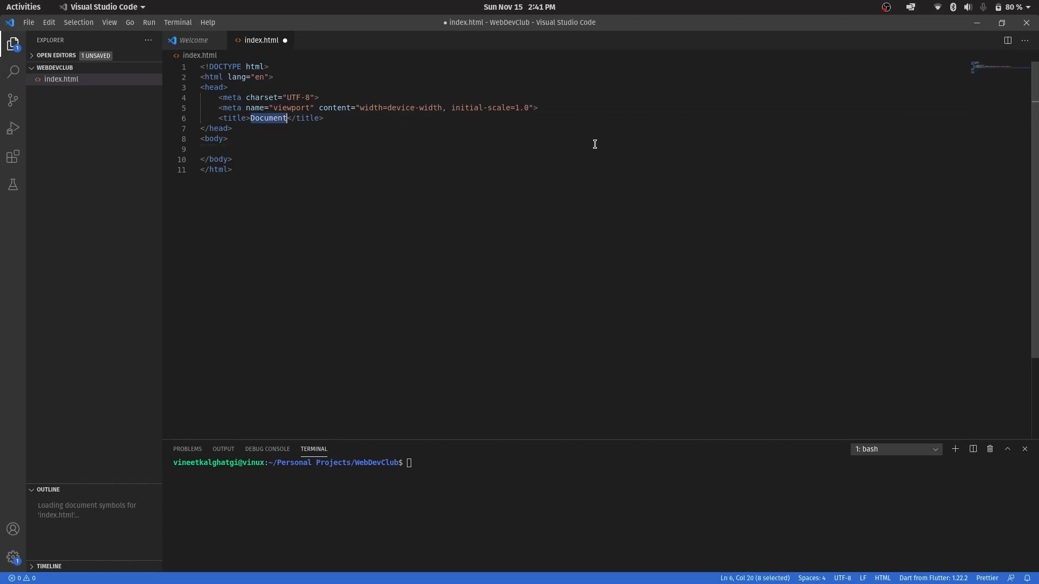
type("Portf")
type("olio")
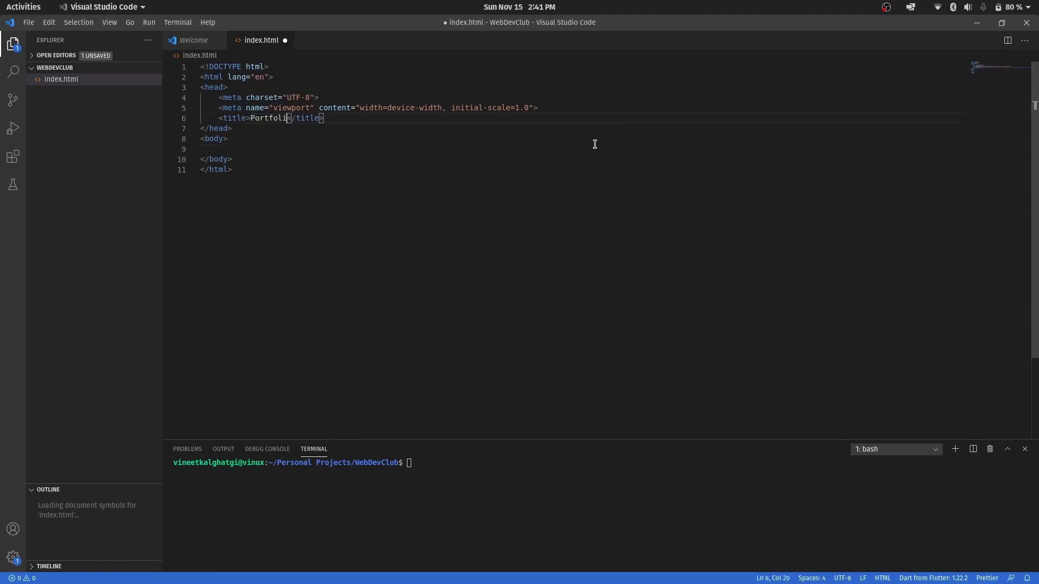
Add an h1 heading reading "This is my portfolio page." inside the body and save index.html
key("Down")
key("Down")
key("Down")
type("<h1")
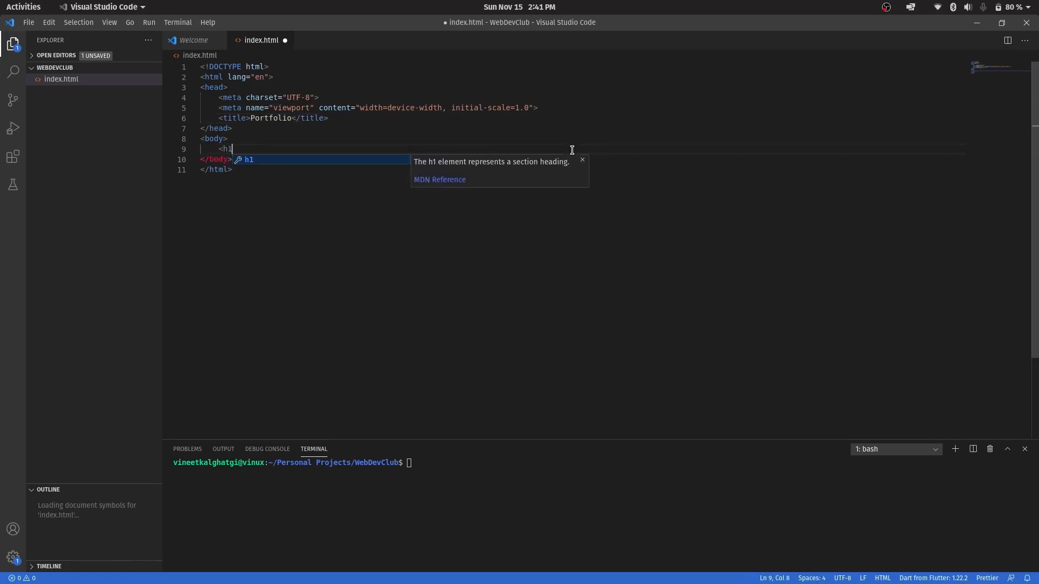
type(">This ")
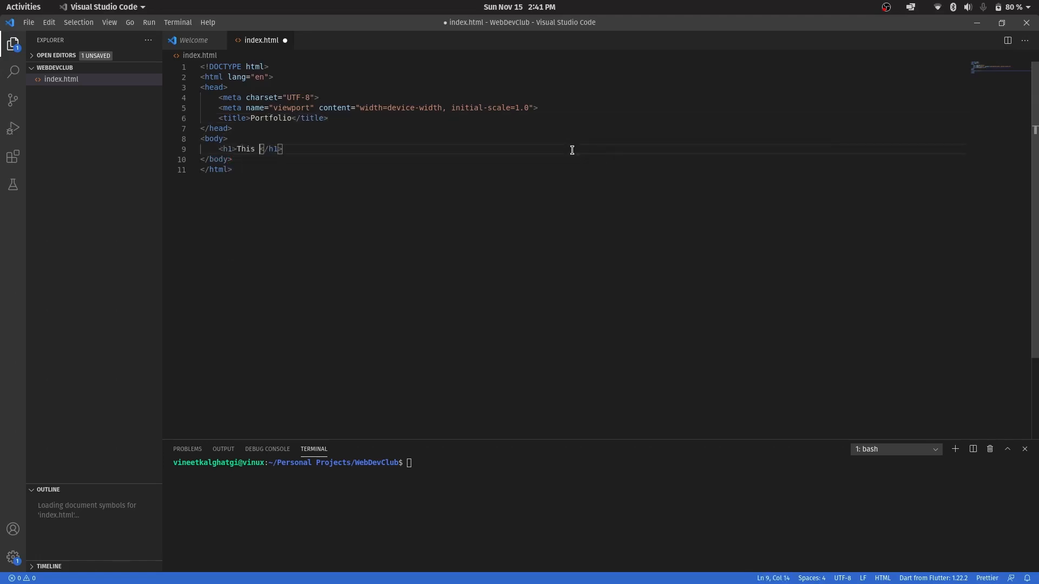
type("is my portfolio page")
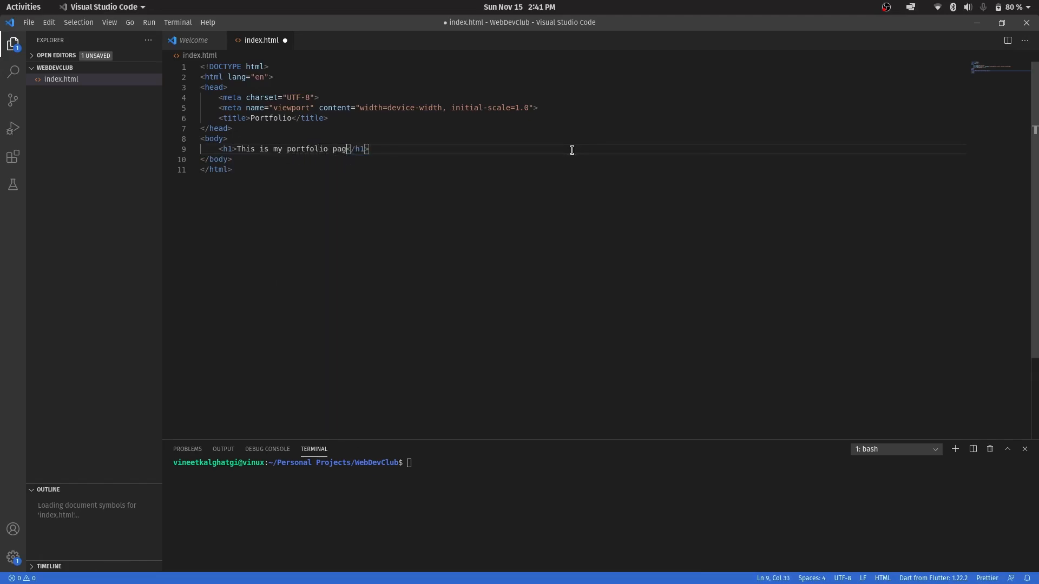
type(".")
key("ctrl+s")
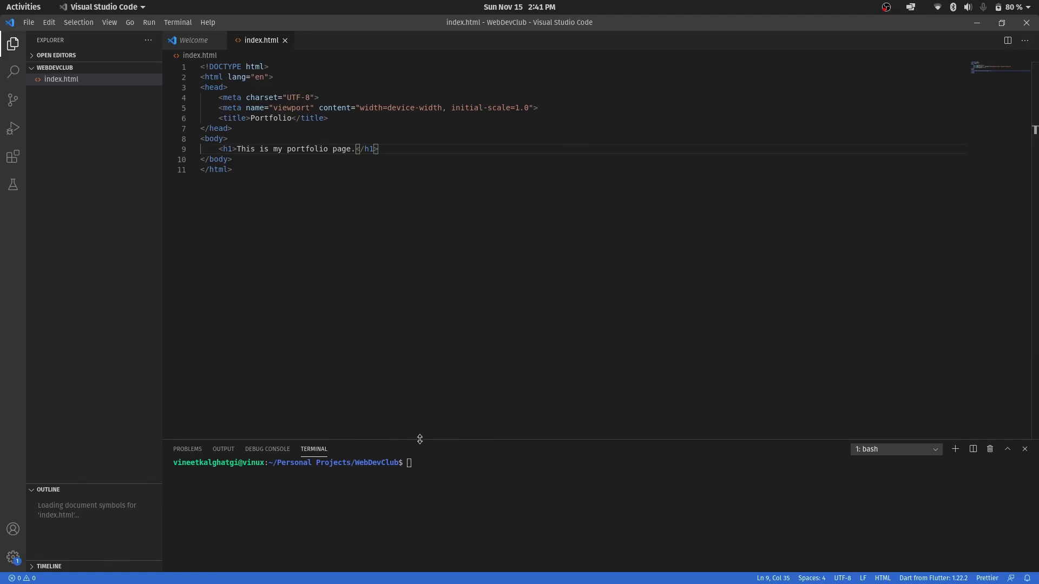
Initialize a Git repository in the WebDevClub project folder with git init
left_click_drag(420, 438, 420, 433)
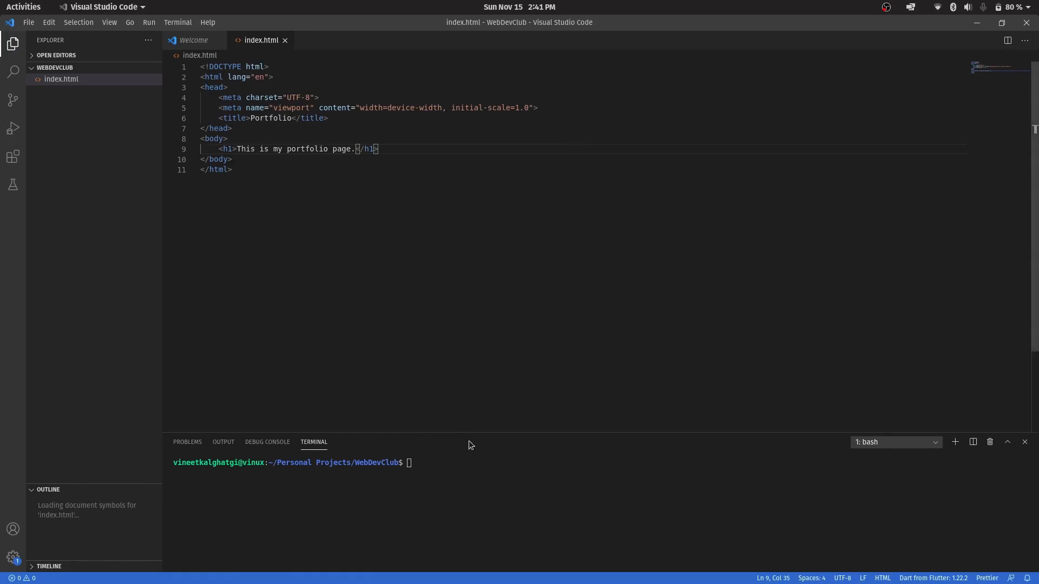
left_click(470, 459)
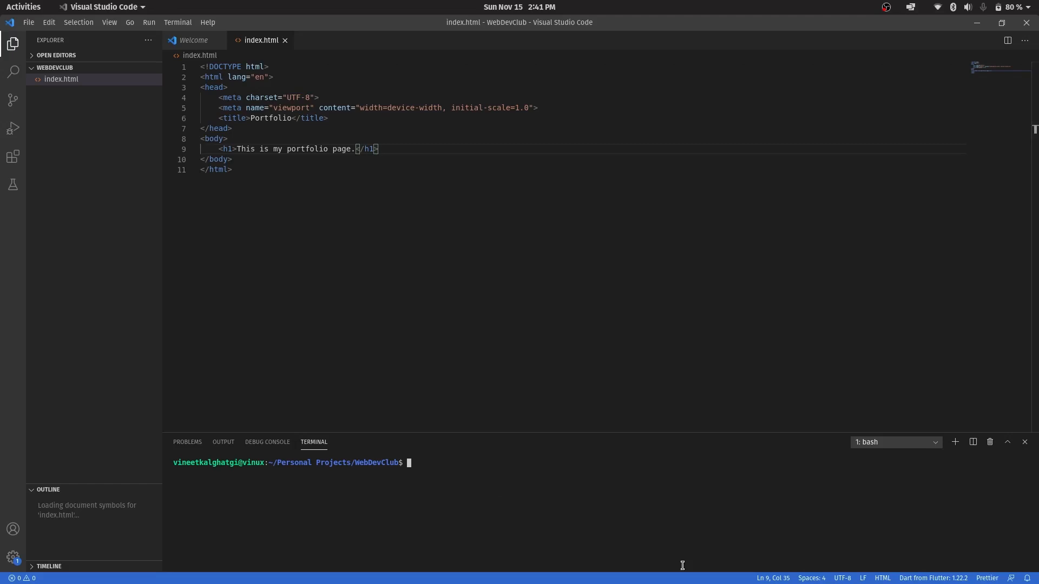
type("git init")
key("Return")
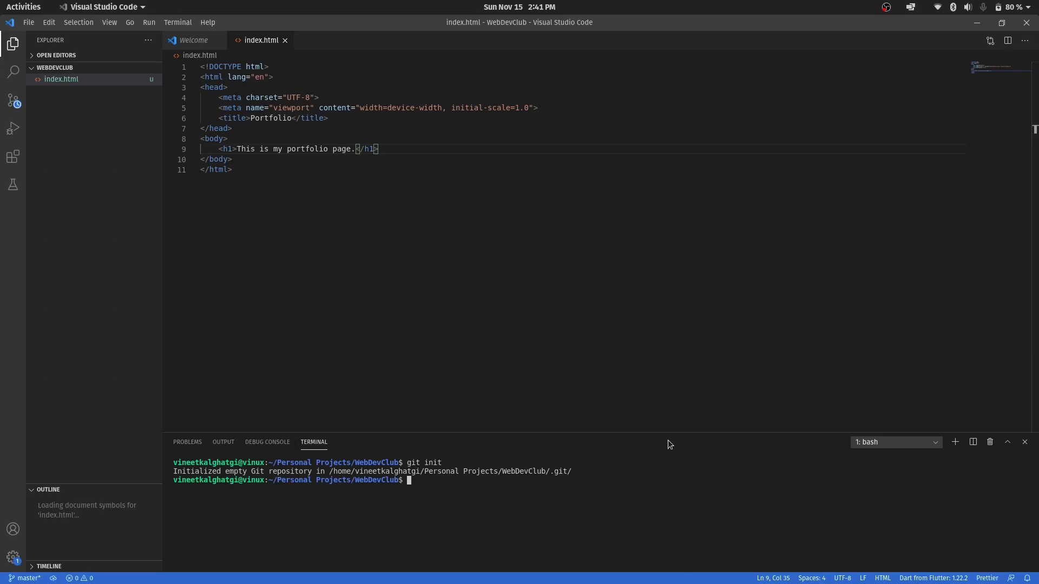
Enlarge the terminal area and check the repository's state with git status
left_click_drag(652, 433, 652, 343)
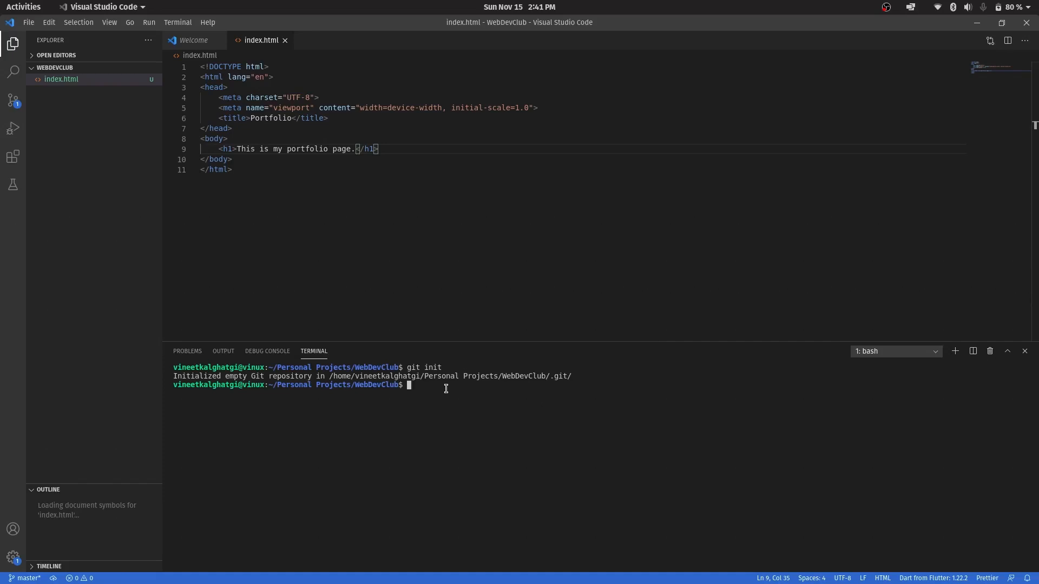
type("git status")
key("Return")
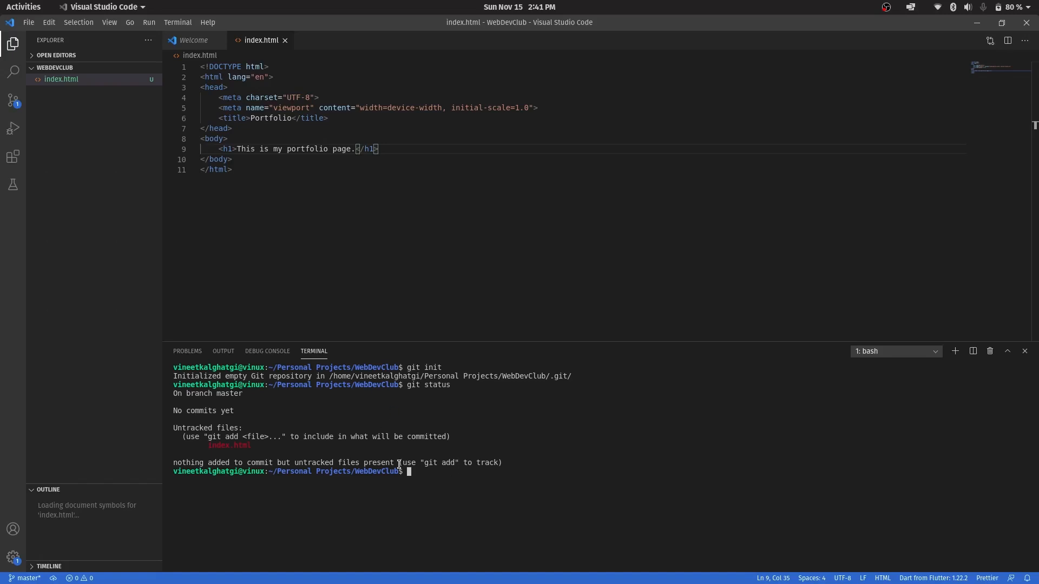
Stage index.html with git add and check the repository's status again
type("git add index.html")
key("Return")
type("git ")
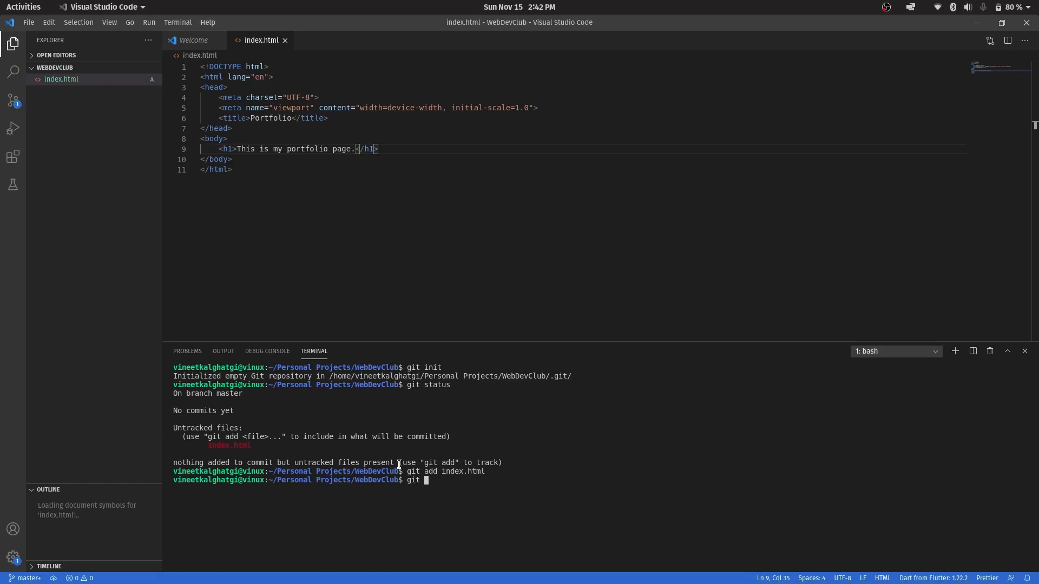
type("status")
key("Return")
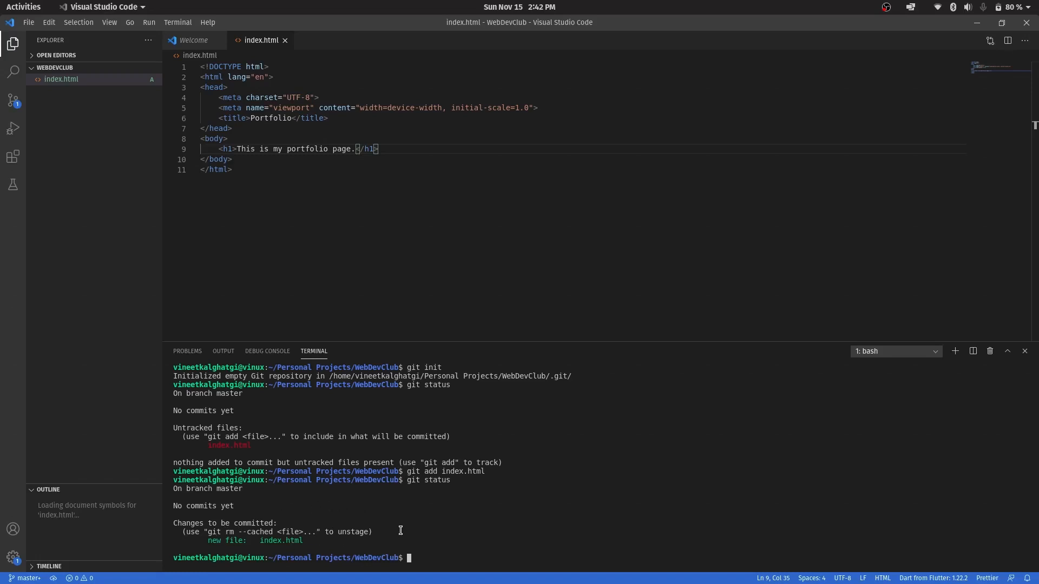
Clear the terminal and commit the staged file with the message "Initial commit"
key("ctrl+l")
type("git ")
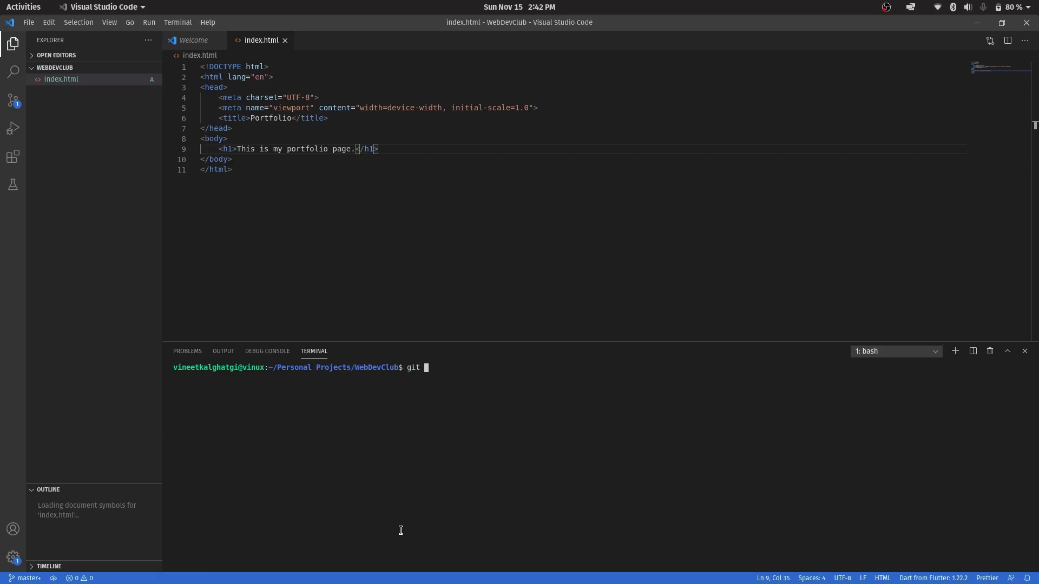
type("commit -m \"In")
key("BackSpace")
key("BackSpace")
type("Initial commit\"")
key("Return")
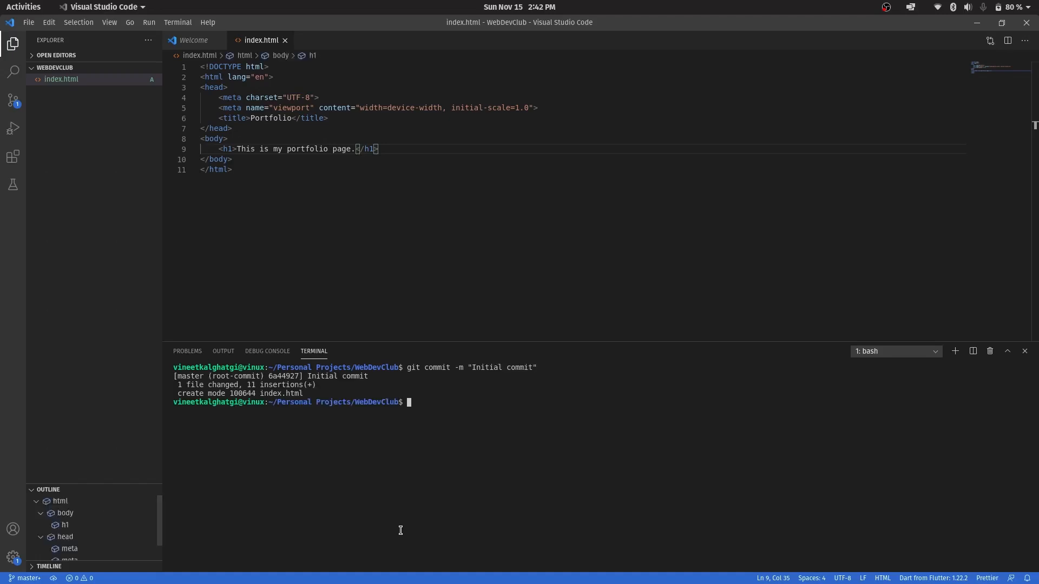
Check the repository's state with git status after the initial commit
type("it s")
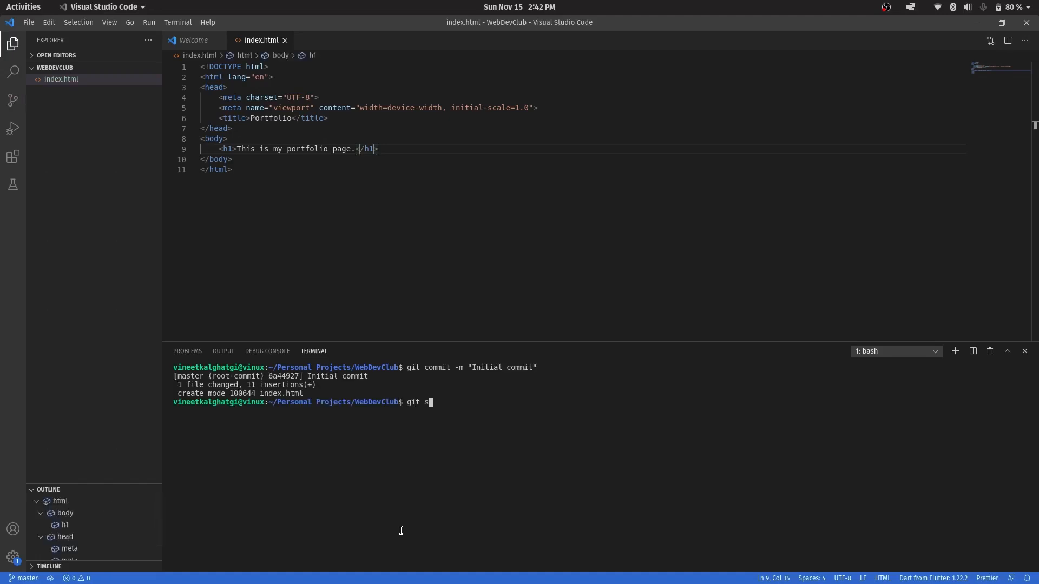
type("tatus")
key("Return")
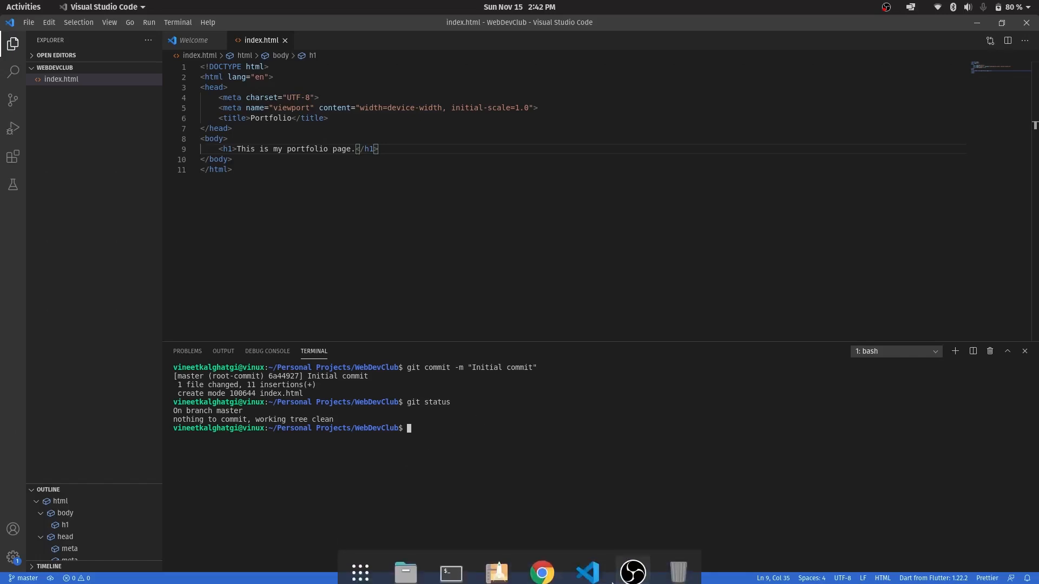
Switch to Google Chrome and start creating a new repository from the GitHub profile page
left_click(540, 564)
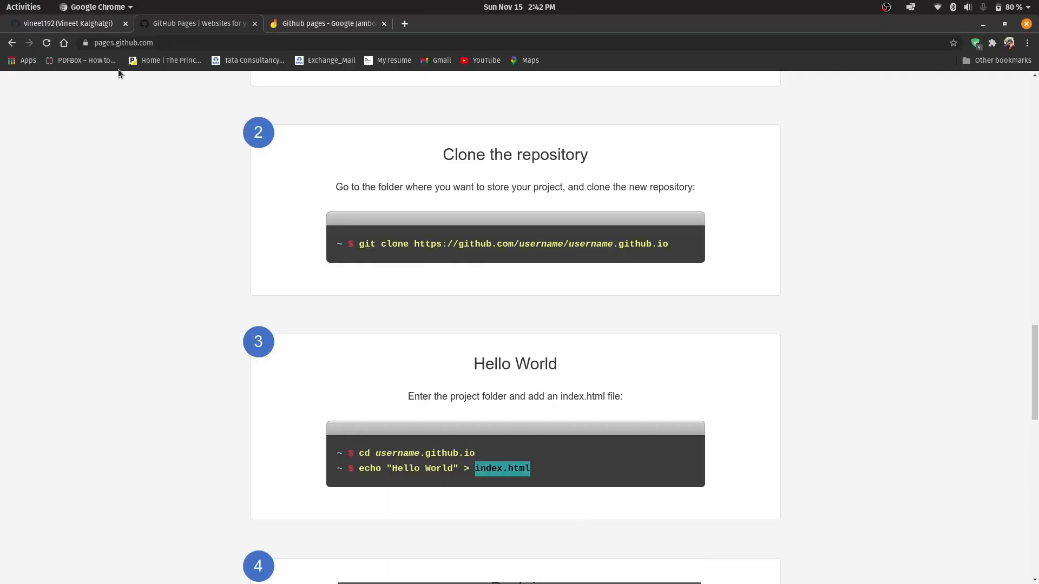
left_click(77, 24)
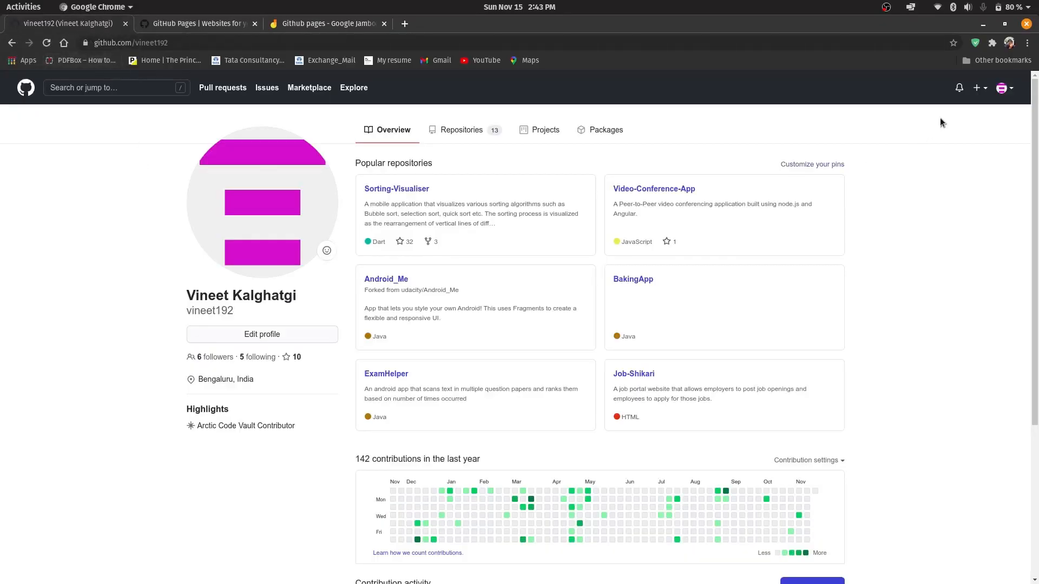
left_click(1005, 89)
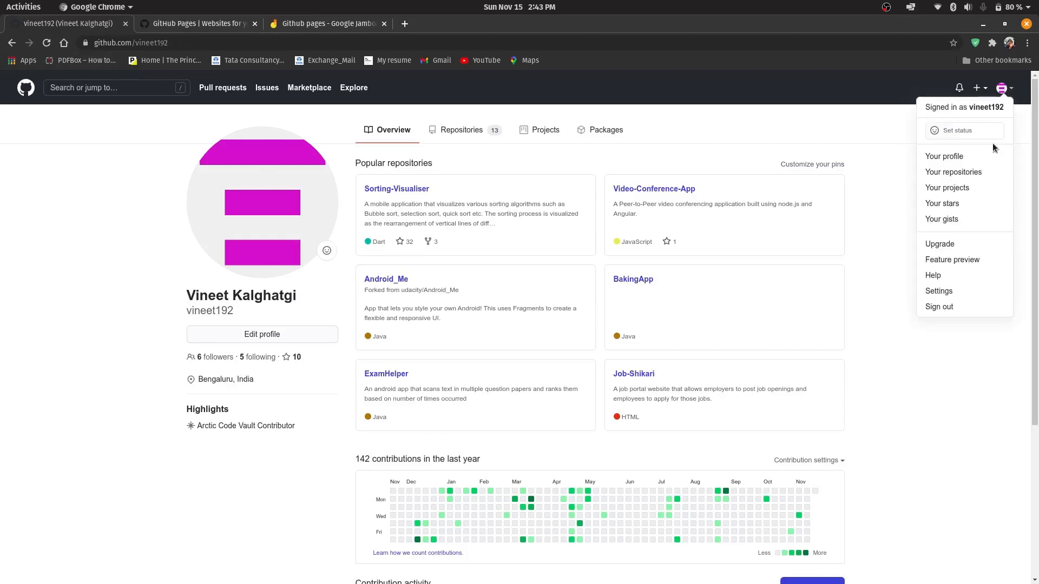
left_click(889, 122)
left_click(979, 87)
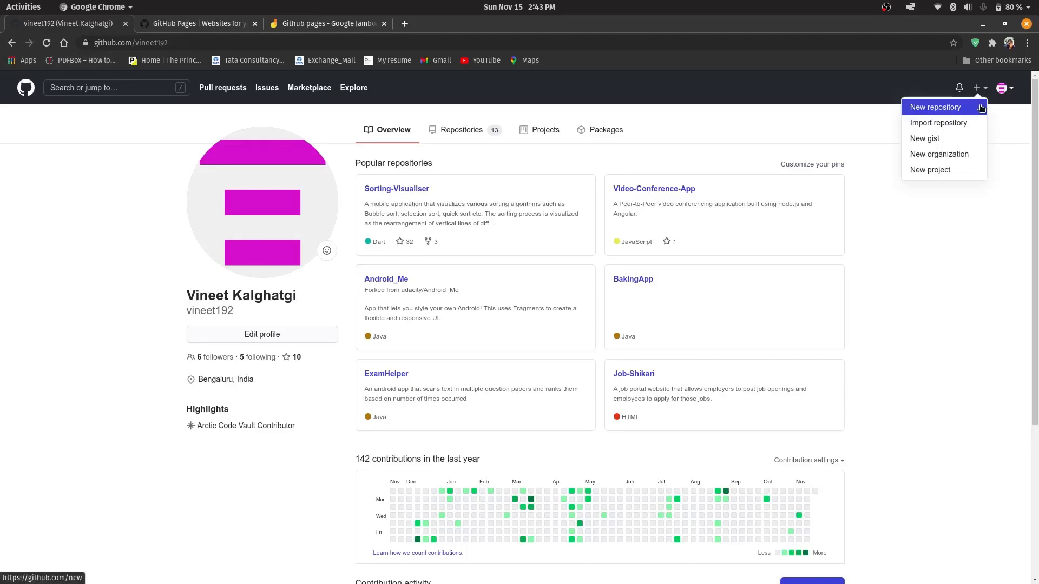
left_click(935, 108)
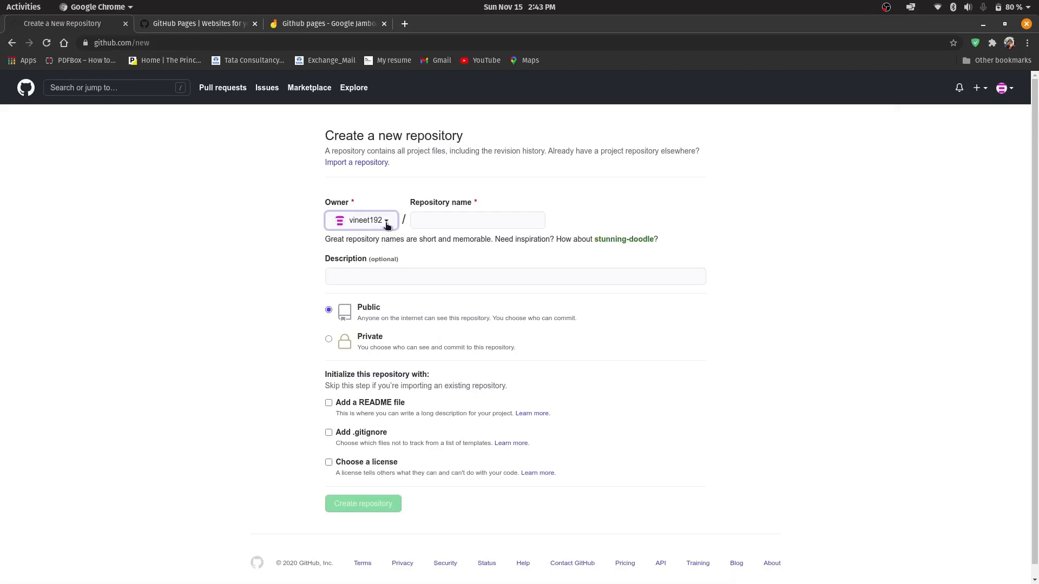
Name the new repository with the account's username followed by .github.io
left_click(419, 220)
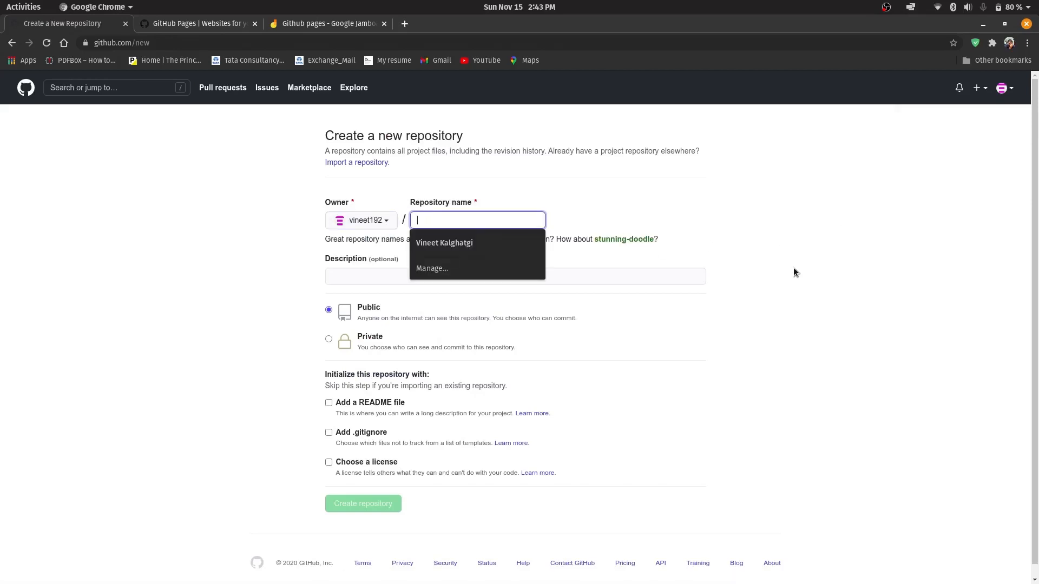
type("vinee")
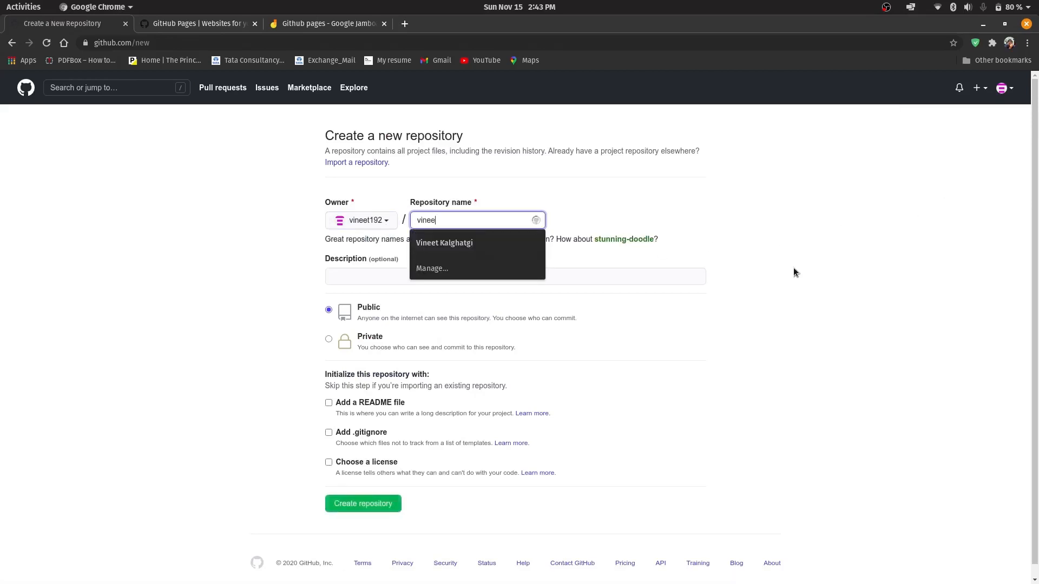
type("t192.g")
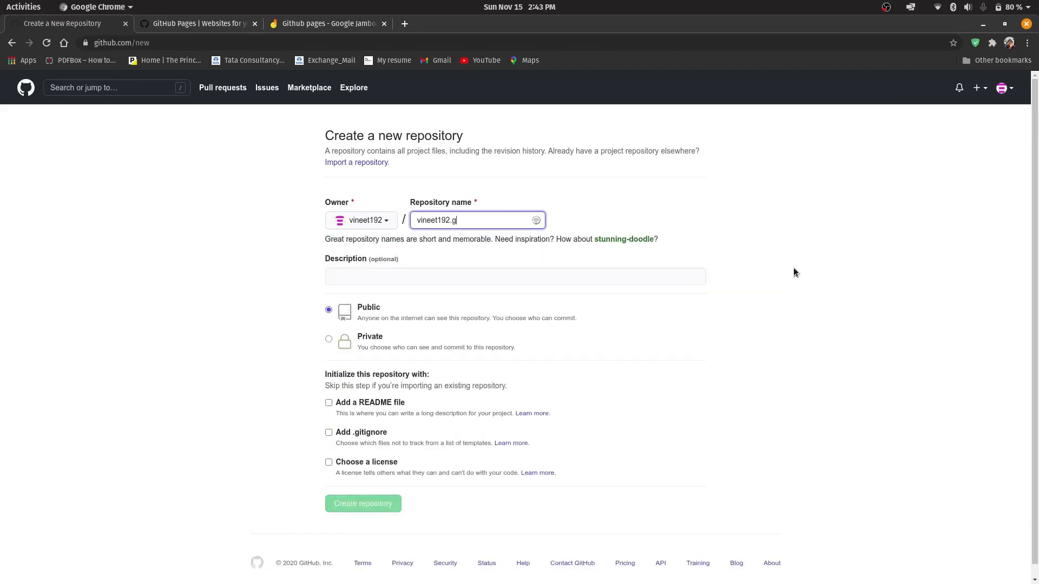
type("ithub.io")
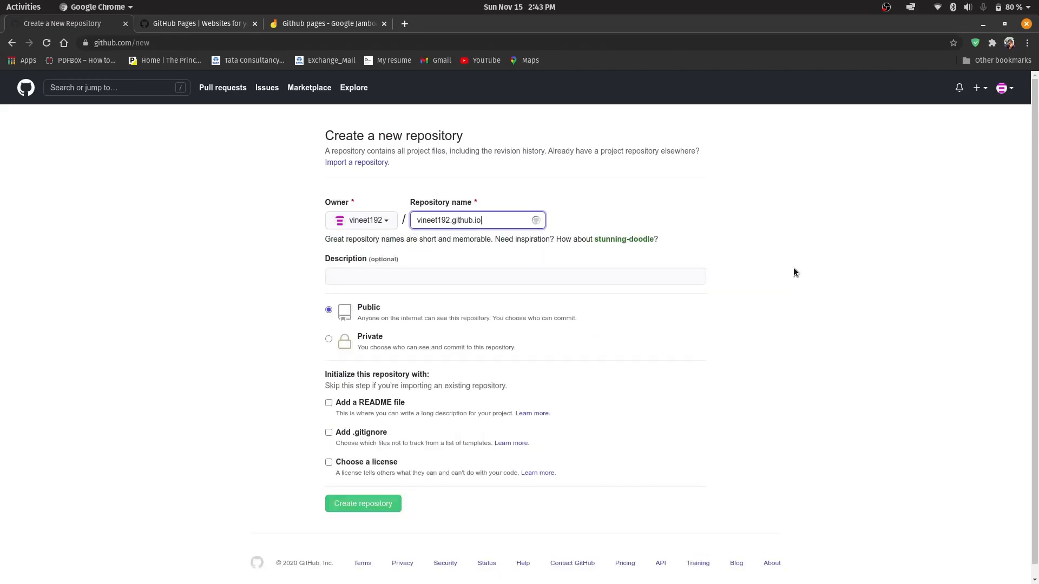
left_click(793, 268)
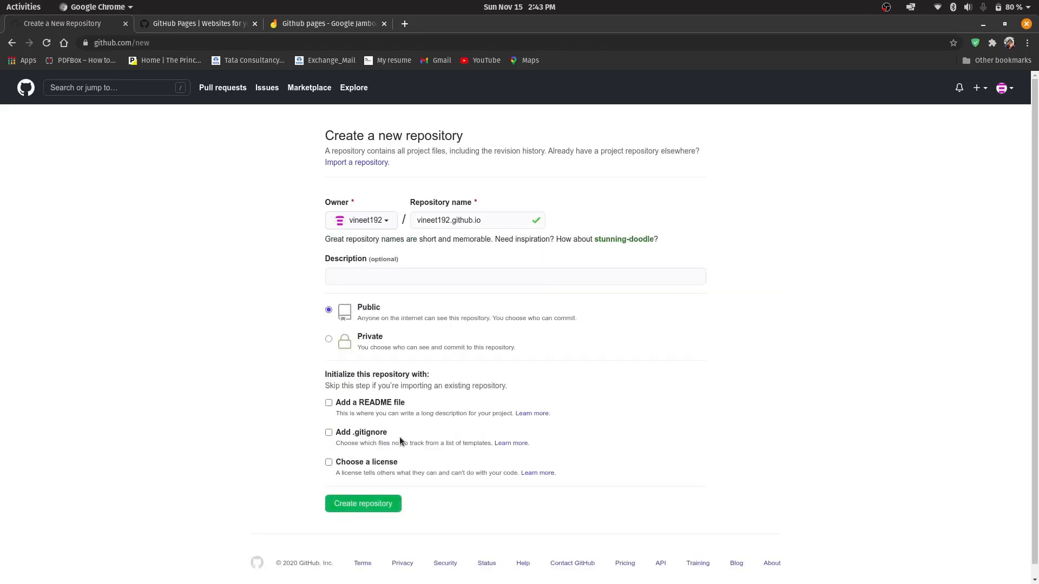
Enter the description "This is my simple portfolio" and create the public repository
left_click(418, 278)
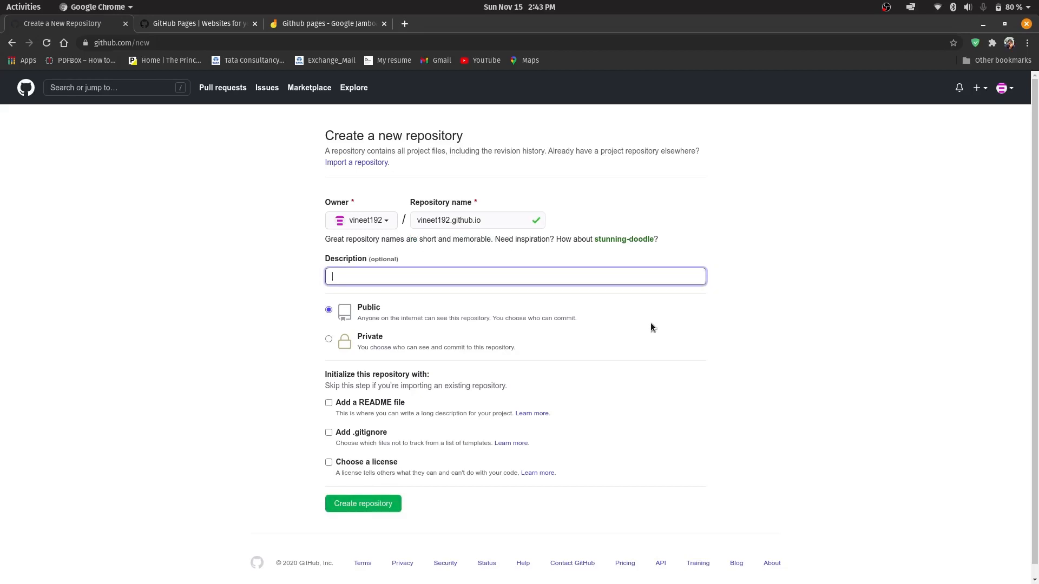
type("This is my port")
key("BackSpace")
key("BackSpace")
key("BackSpace")
key("BackSpace")
type("simple portfolio")
left_click(343, 505)
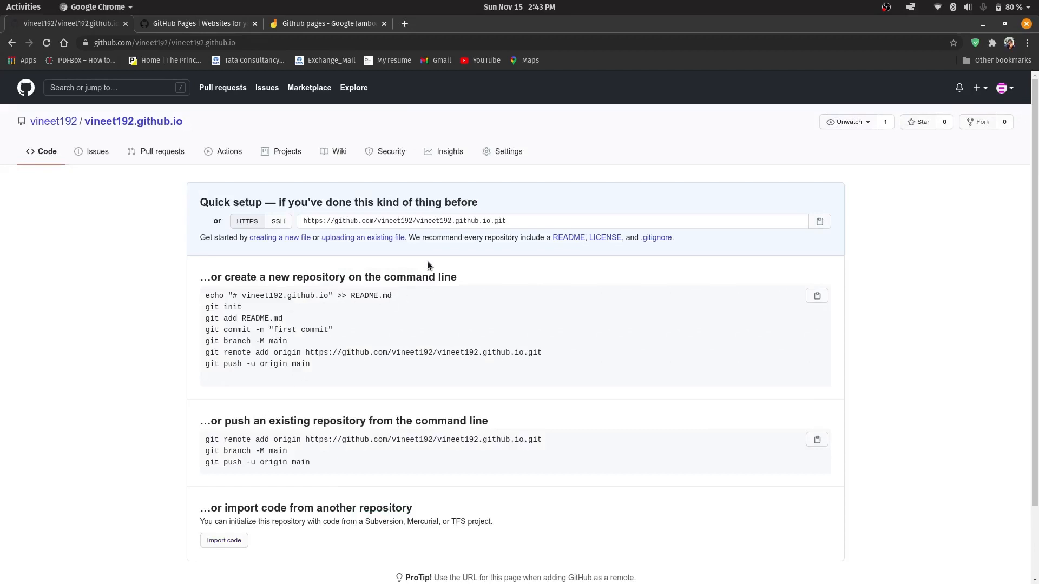
Visit the account's github.io address in a new browser tab to check whether a site is published
left_click(404, 23)
type("vineet1")
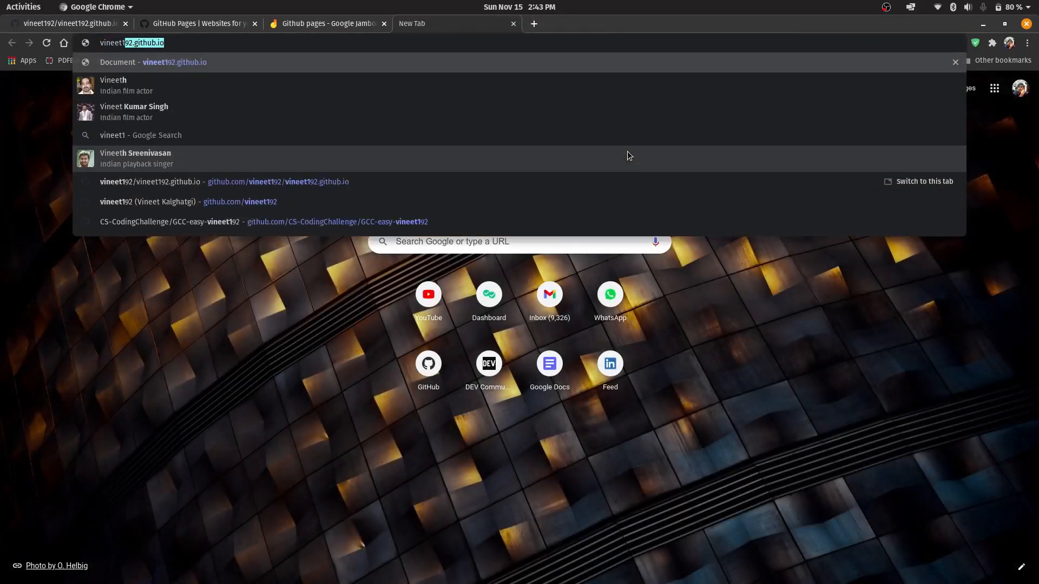
type("92.github.")
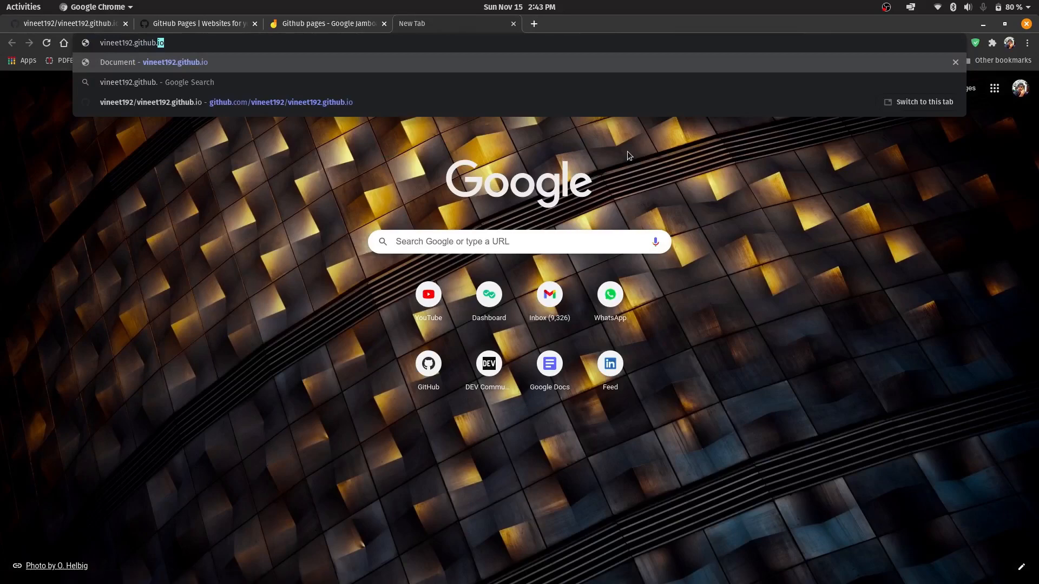
type("io")
key("Return")
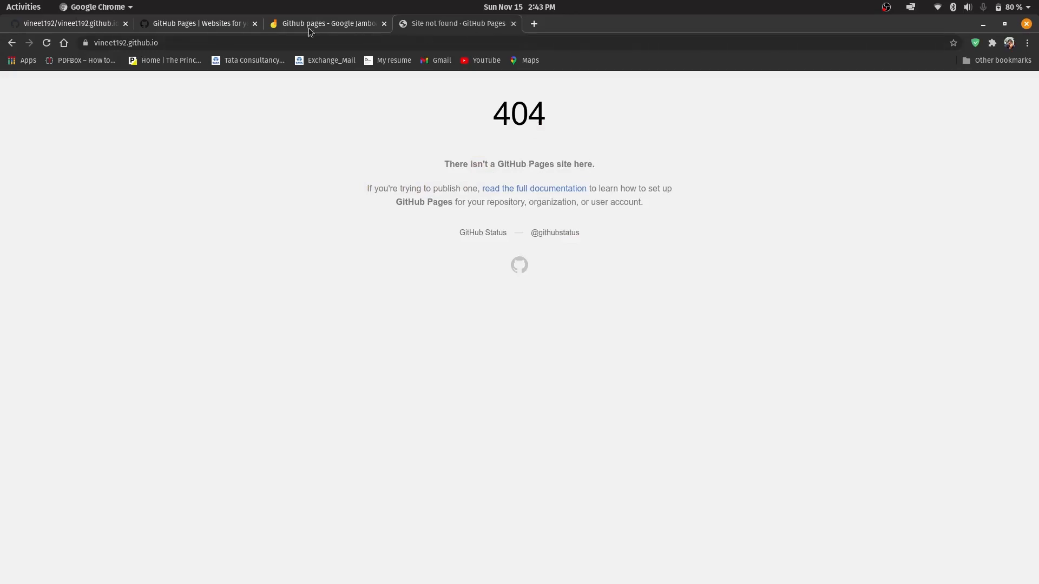
Copy the git remote add origin command from the new repository's page and run it in the Visual Studio Code terminal
left_click(111, 24)
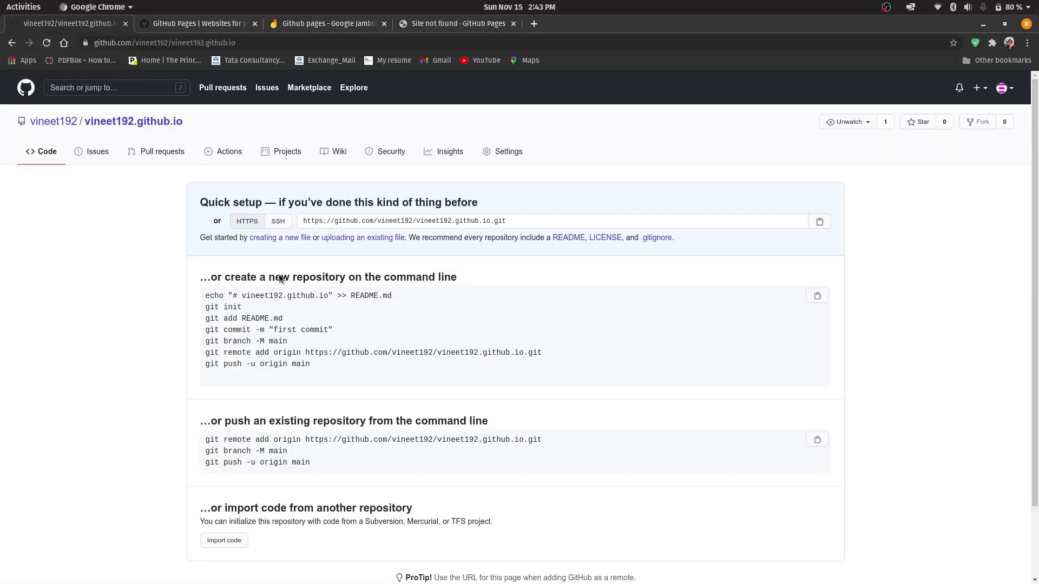
mouse_move(545, 580)
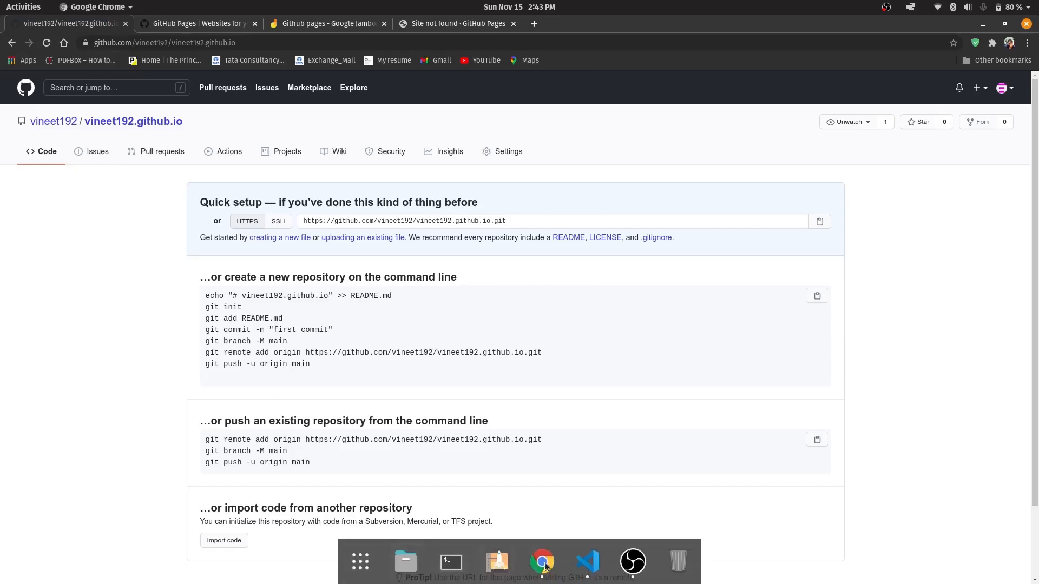
left_click(588, 562)
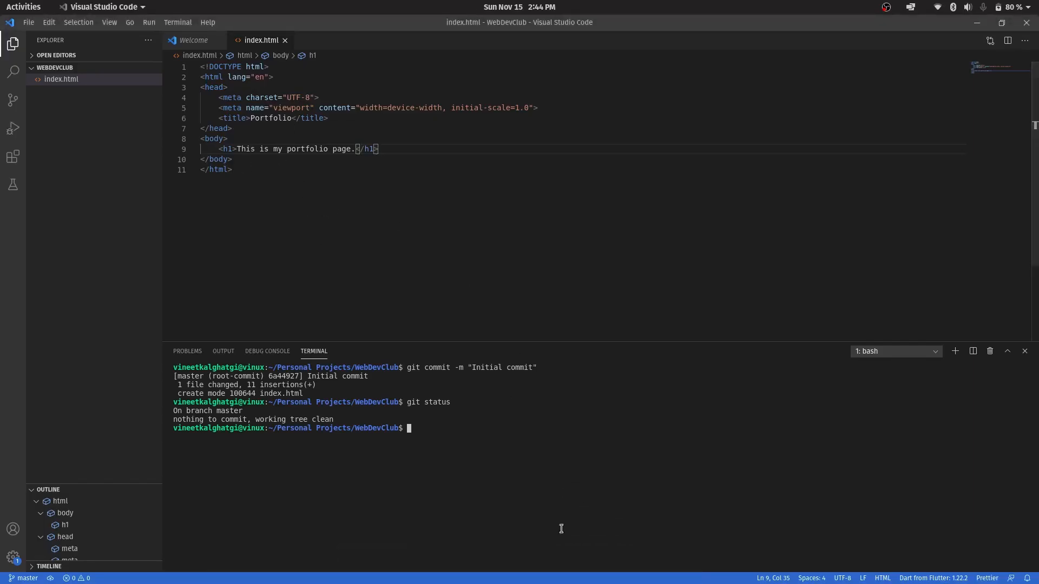
mouse_move(589, 573)
left_click(542, 562)
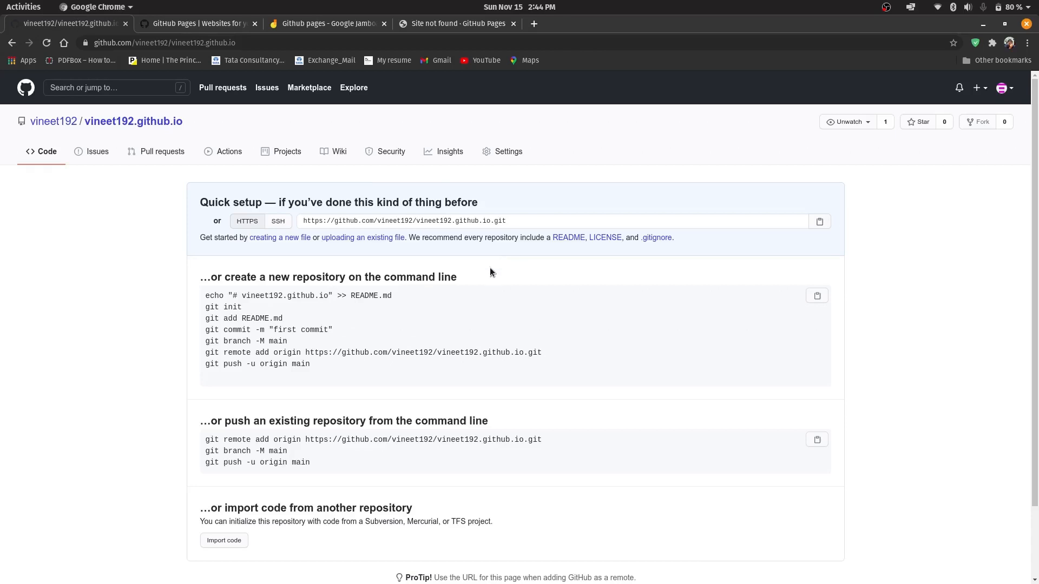
left_click_drag(206, 352, 561, 362)
key("ctrl+c")
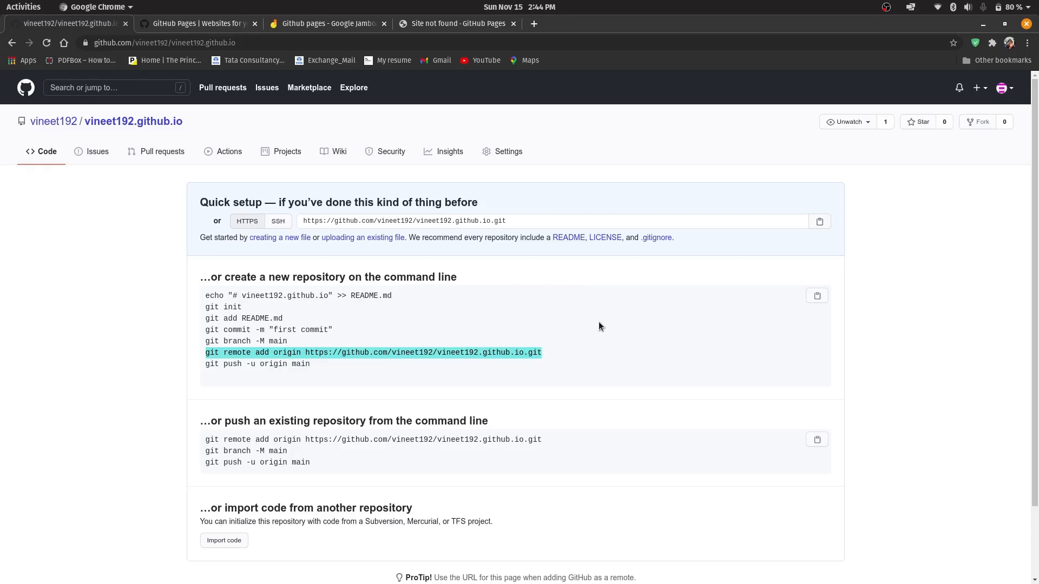
key("alt+Tab")
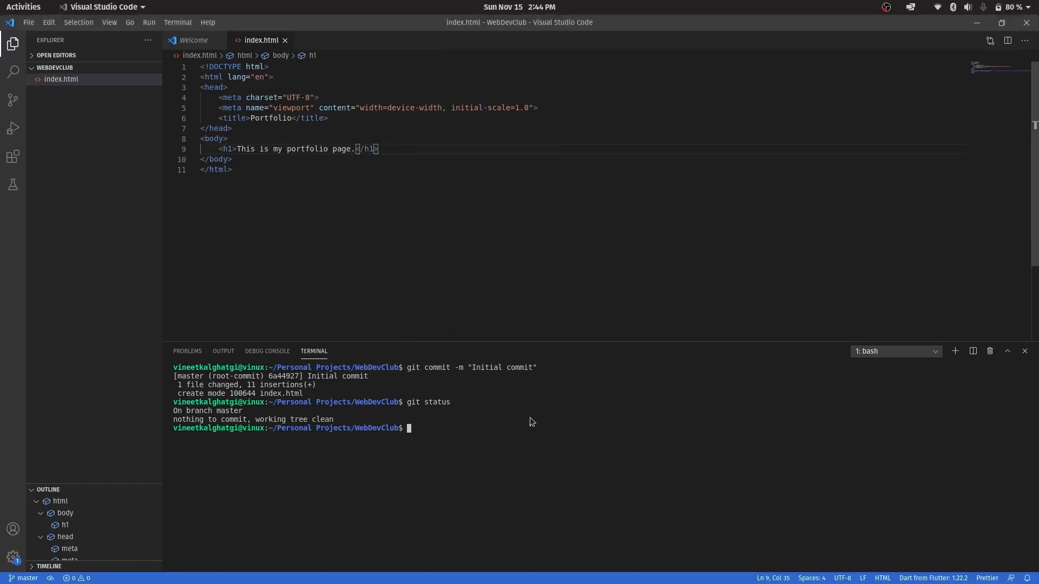
key("ctrl+shift+v")
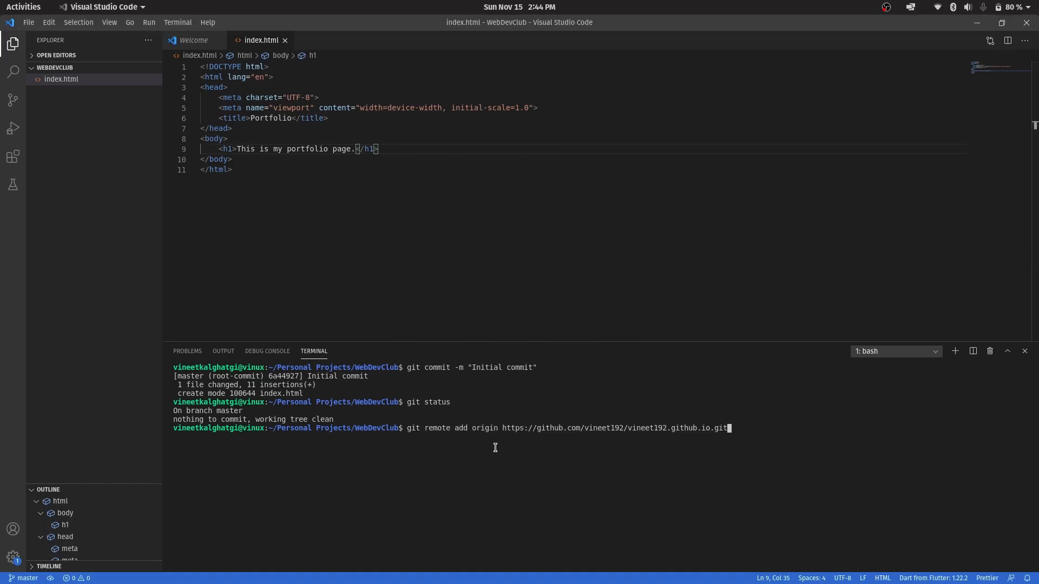
key("Return")
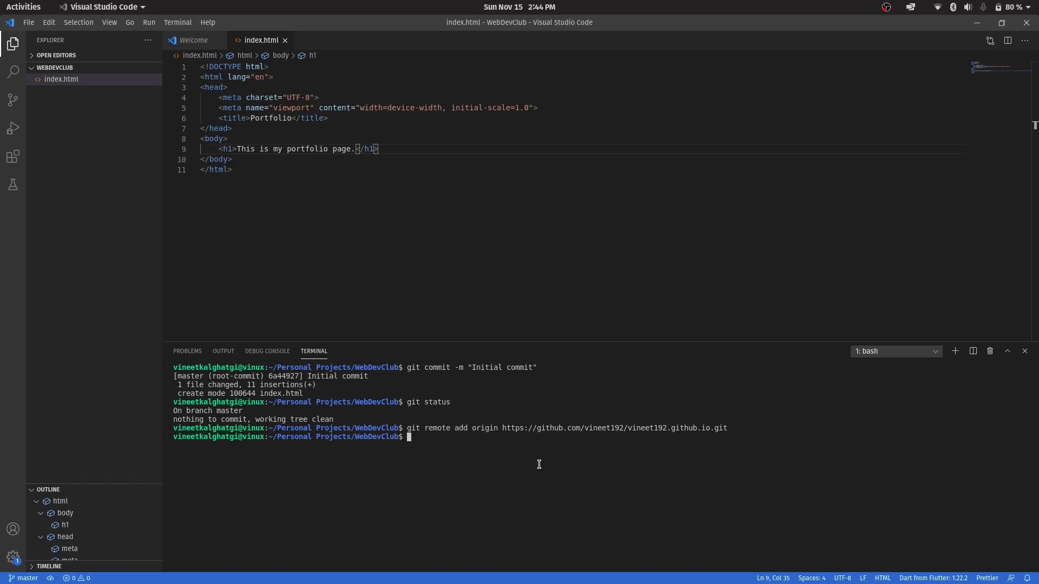
List the configured remotes with git remote -v and inspect the origin entries
type("git remote -v")
key("Return")
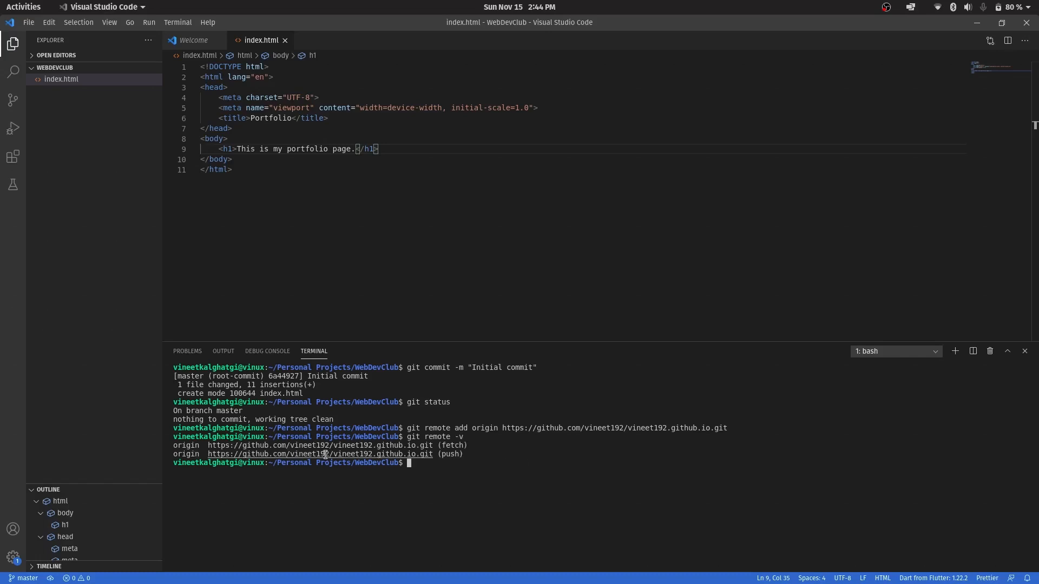
double_click(193, 443)
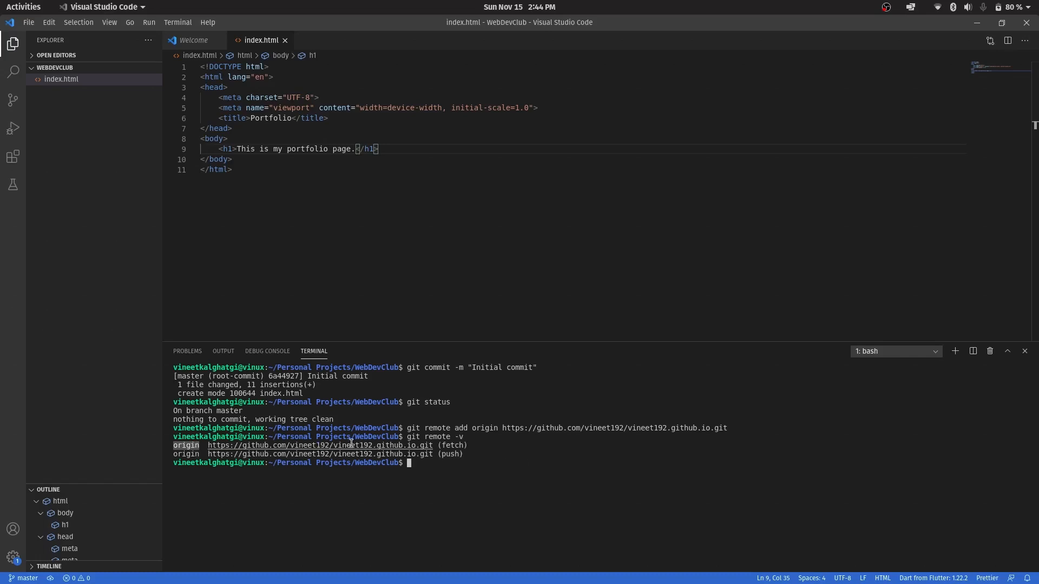
left_click(447, 442)
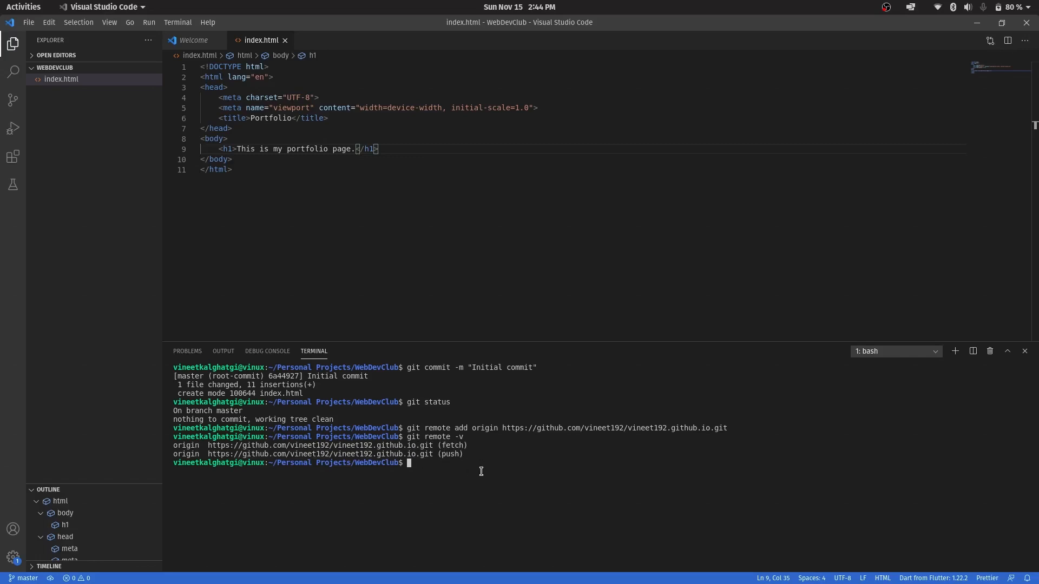
Push the local commit to GitHub with git push origin master
type("git push origin master")
key("Return")
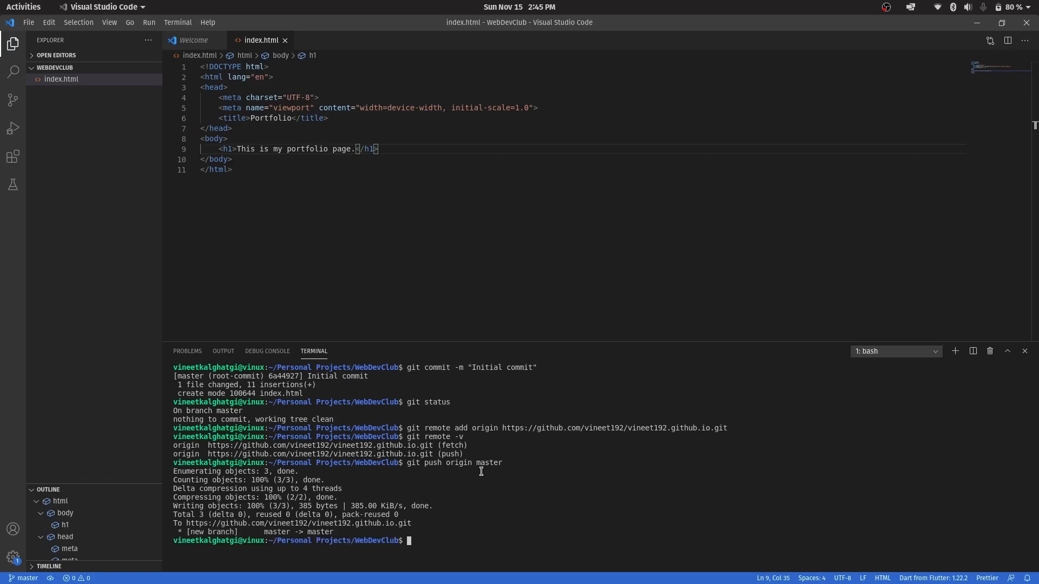
Switch to Google Chrome and reload the GitHub repository page to examine the pushed files
key("super")
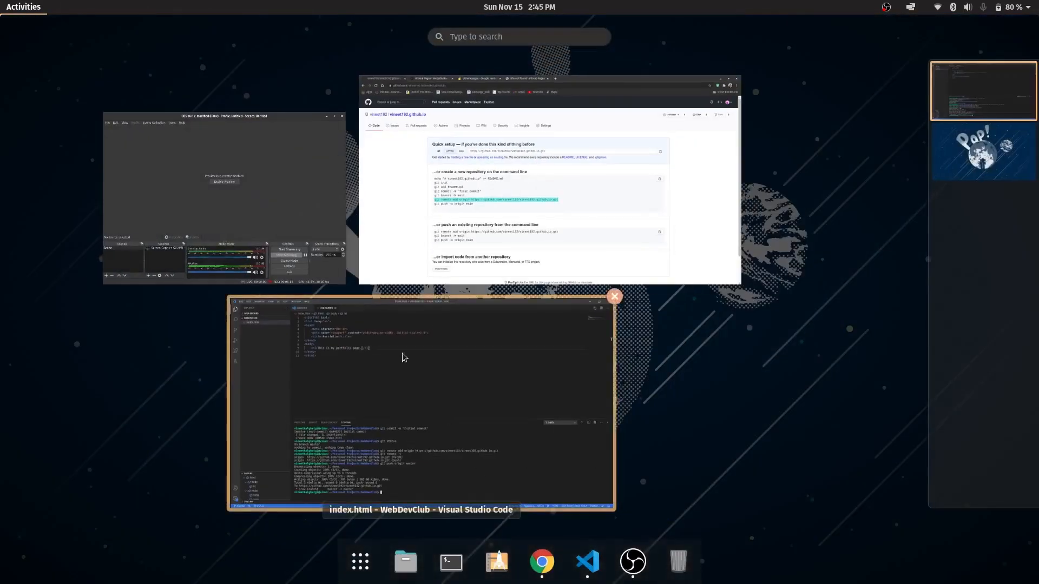
left_click(436, 225)
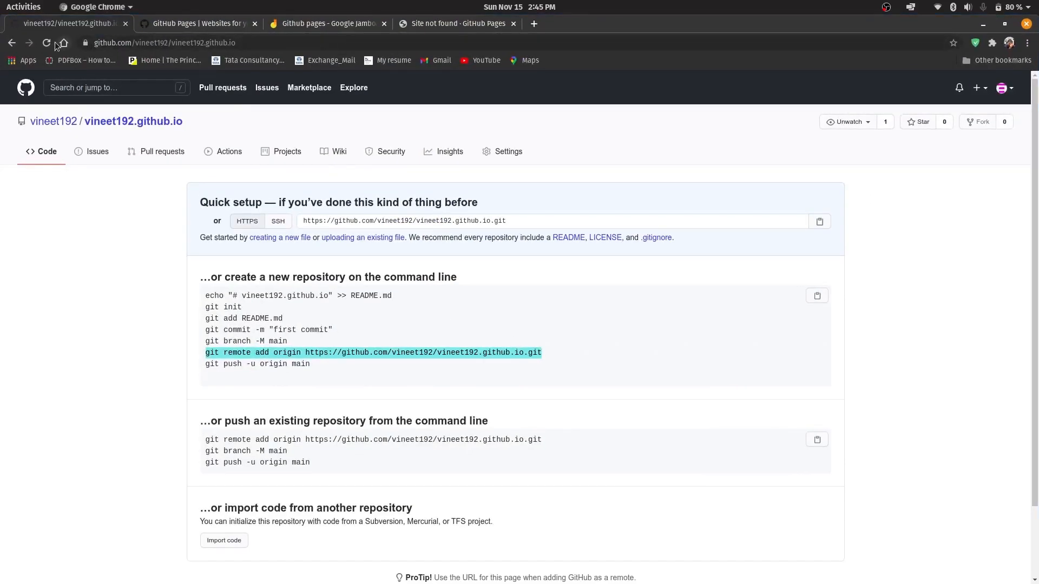
left_click(52, 42)
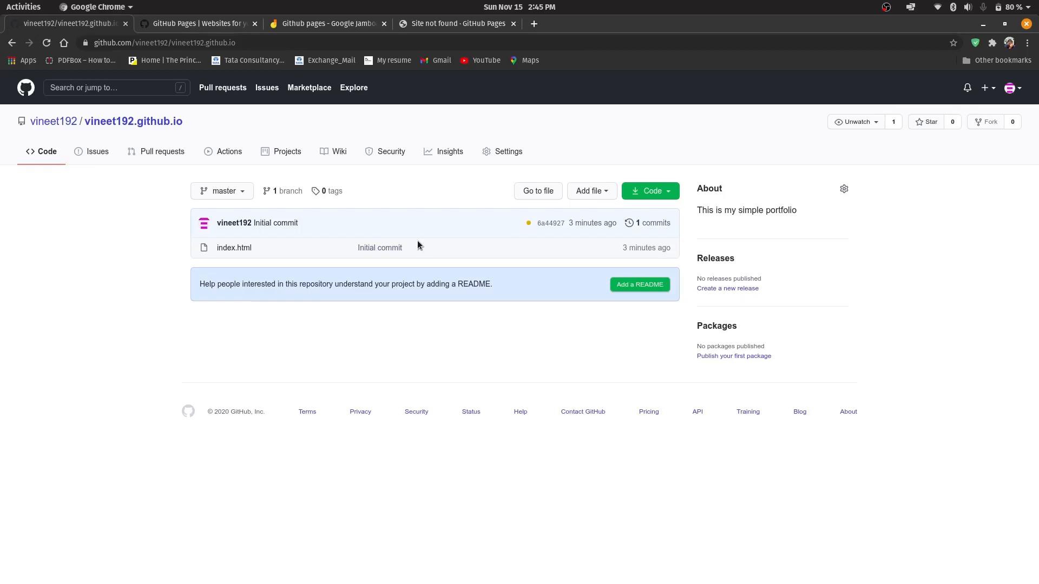
Reload the account's github.io site and examine the published portfolio page's heading
left_click(485, 22)
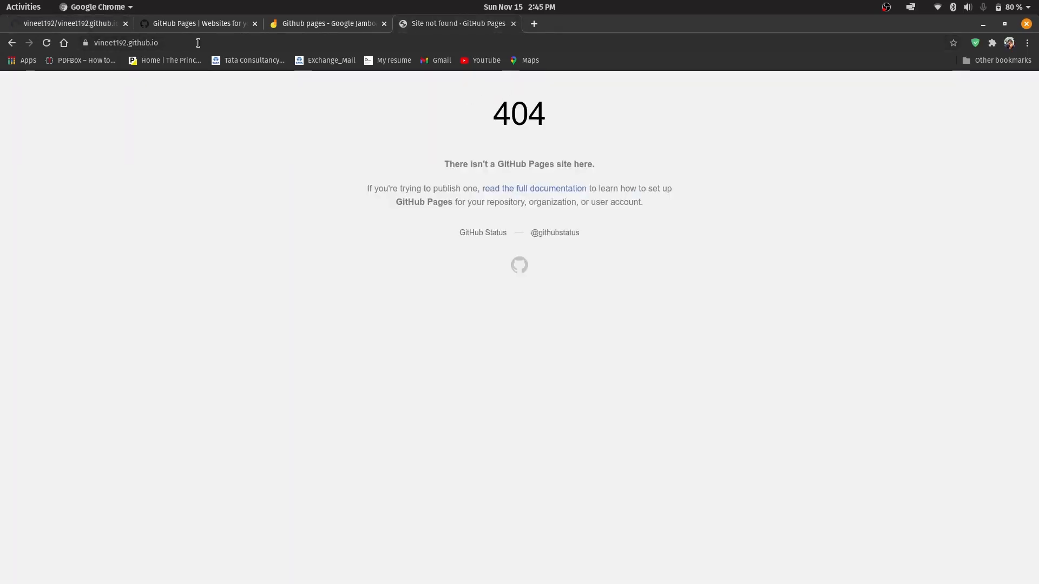
key("ctrl+r")
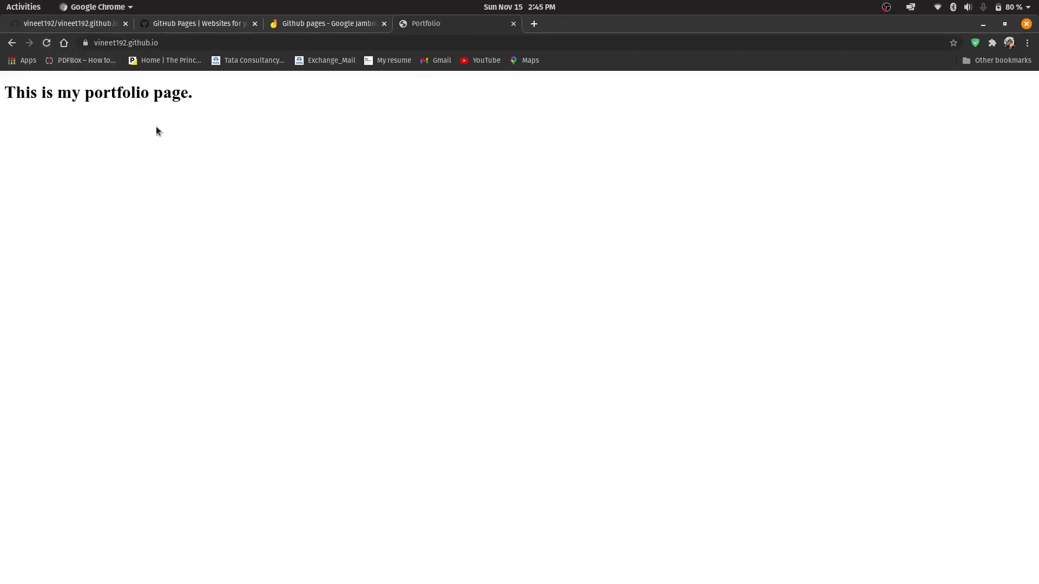
left_click_drag(195, 100, 4, 93)
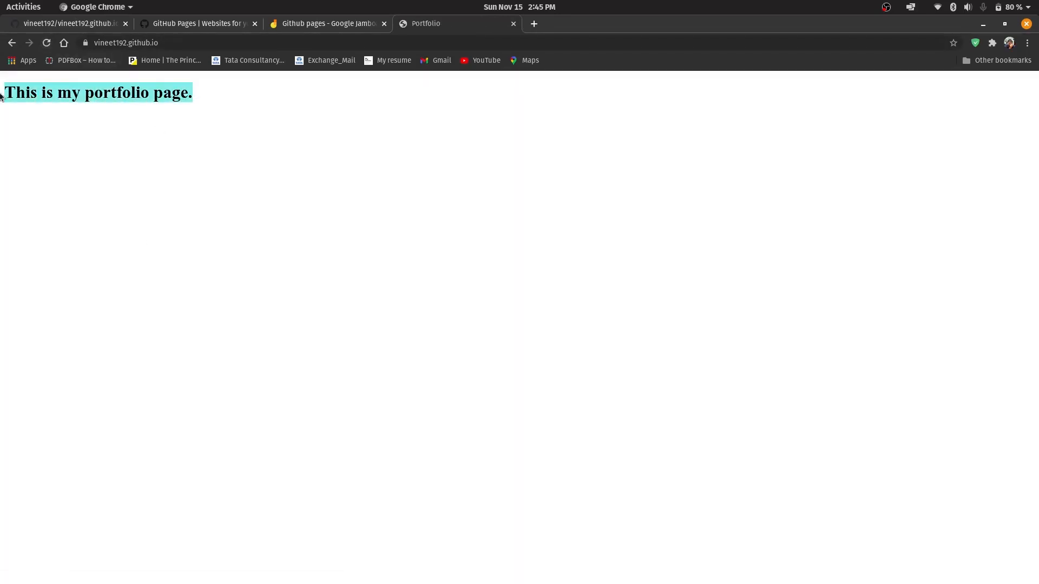
left_click(205, 122)
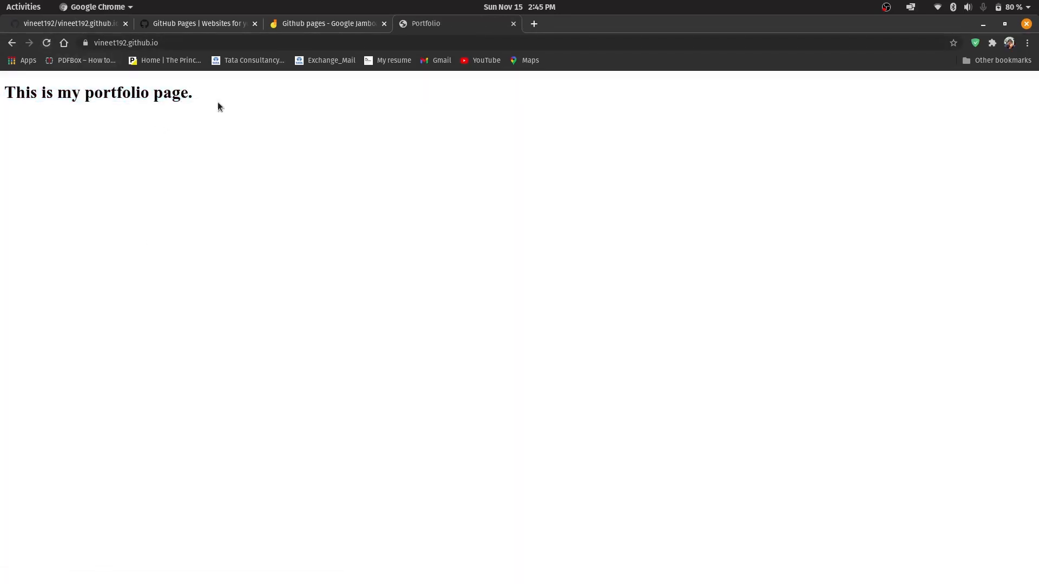
Open the published github.io address in a new incognito window, inspect the portfolio heading, and close that window
left_click(214, 43)
key("ctrl+c")
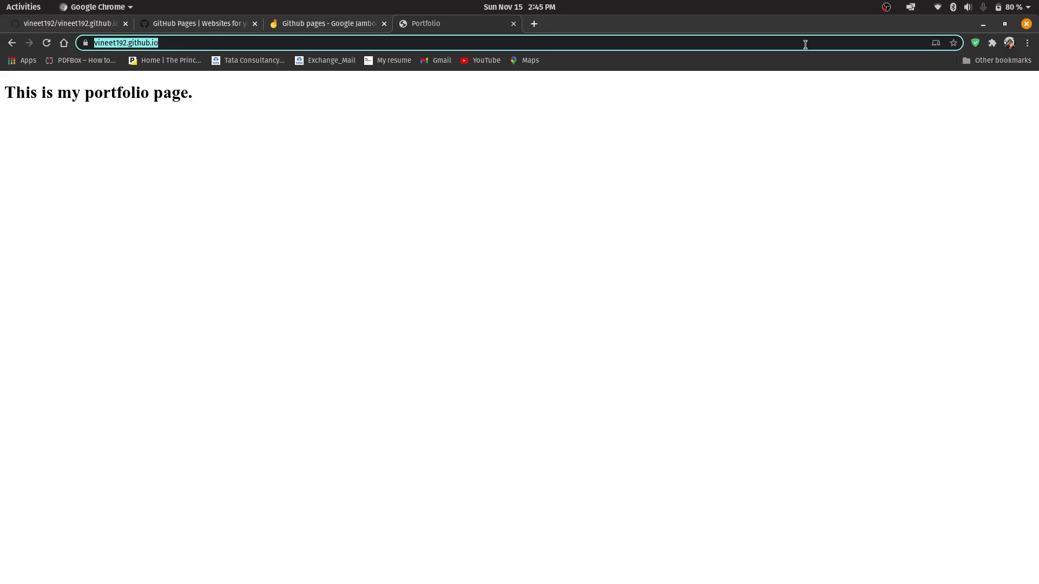
left_click(1027, 42)
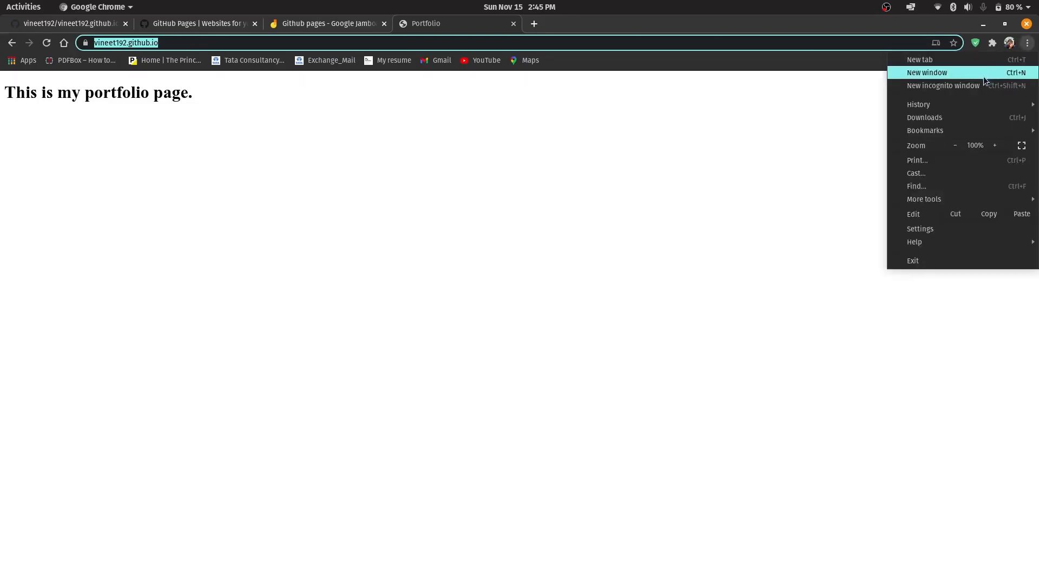
left_click(825, 57)
key("ctrl+v")
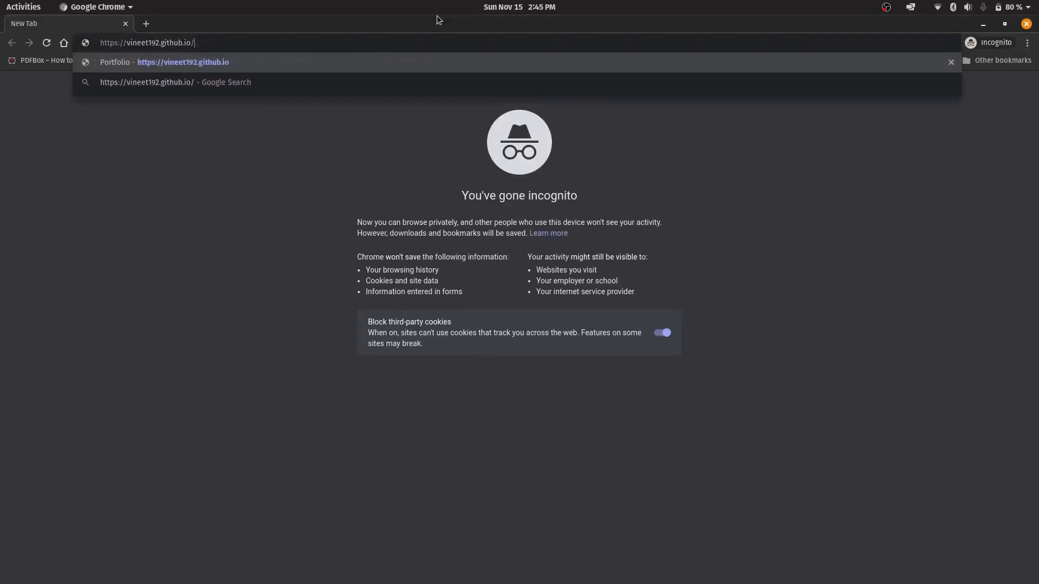
key("Return")
left_click_drag(216, 101, 2, 95)
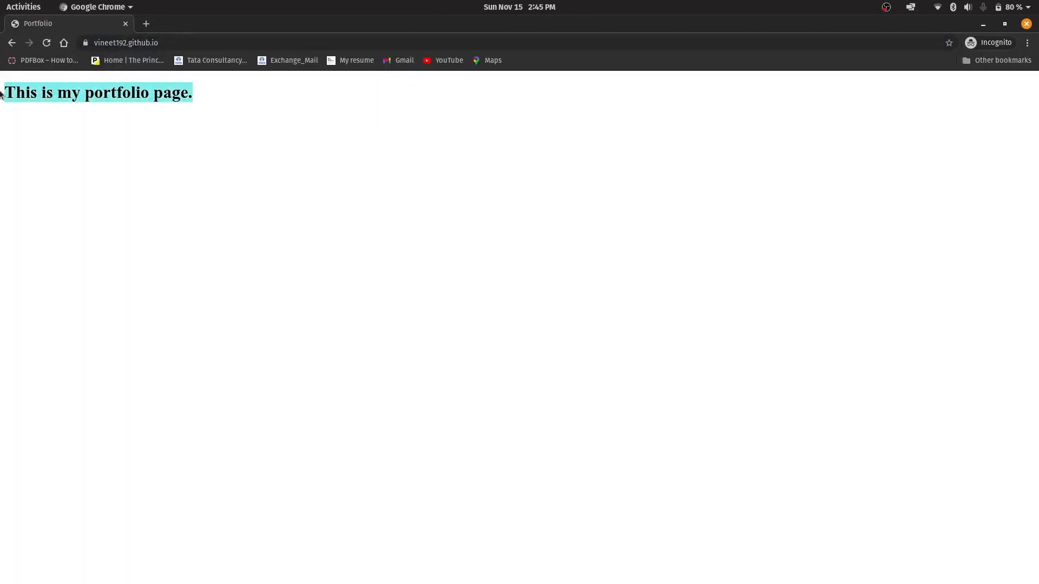
left_click(126, 23)
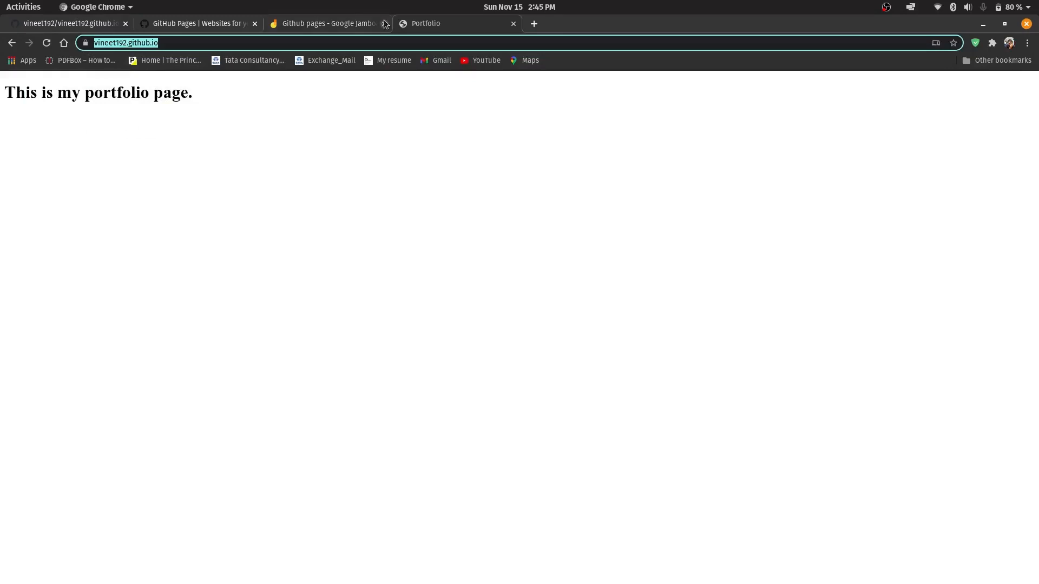
Compare the GitHub repository's file listing with the published portfolio page
left_click(104, 23)
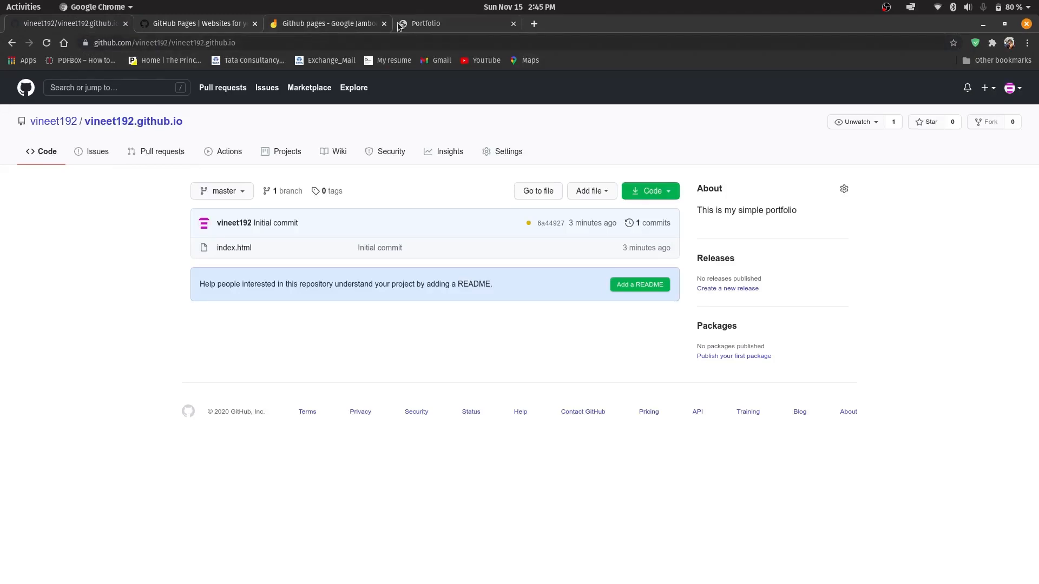
left_click(425, 23)
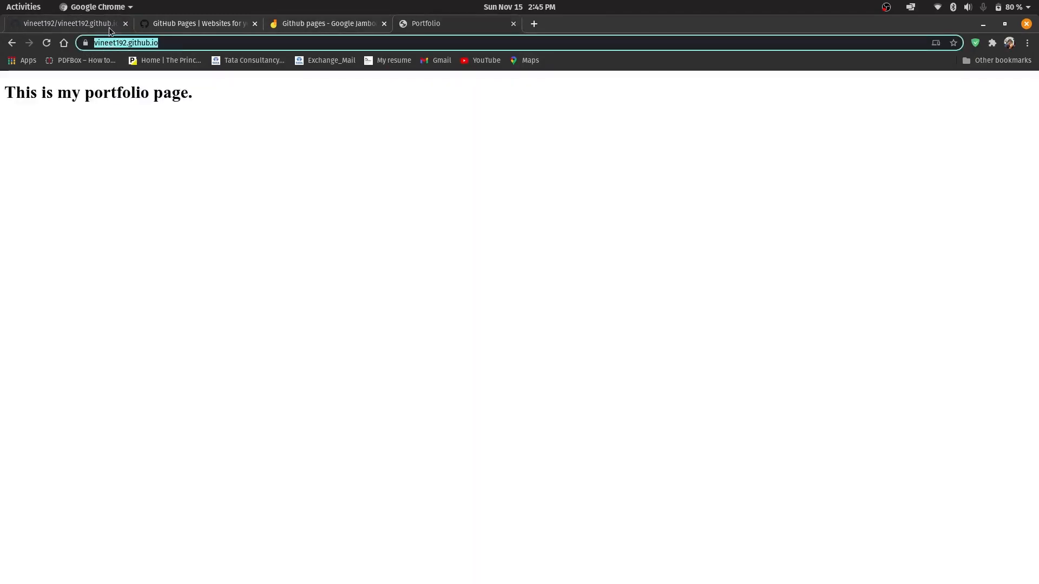
left_click(108, 27)
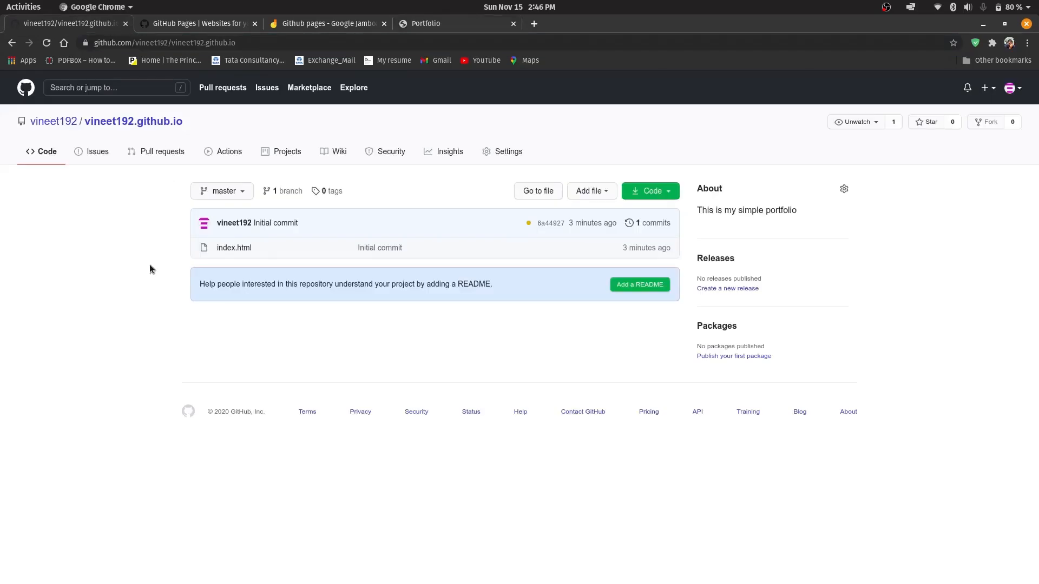
Examine the example project repository name in the Github pages Jamboard
left_click(324, 24)
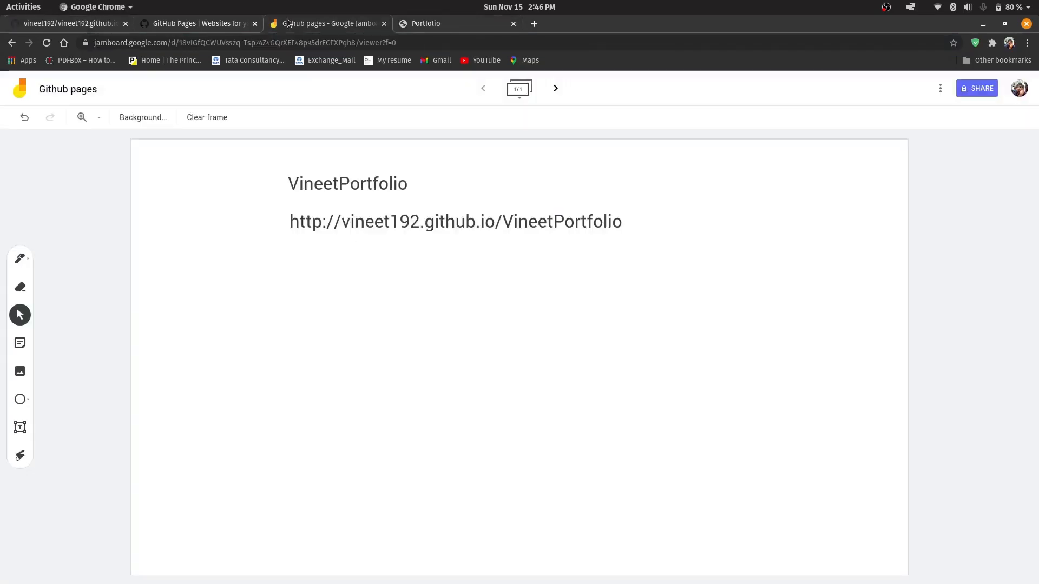
left_click(293, 184)
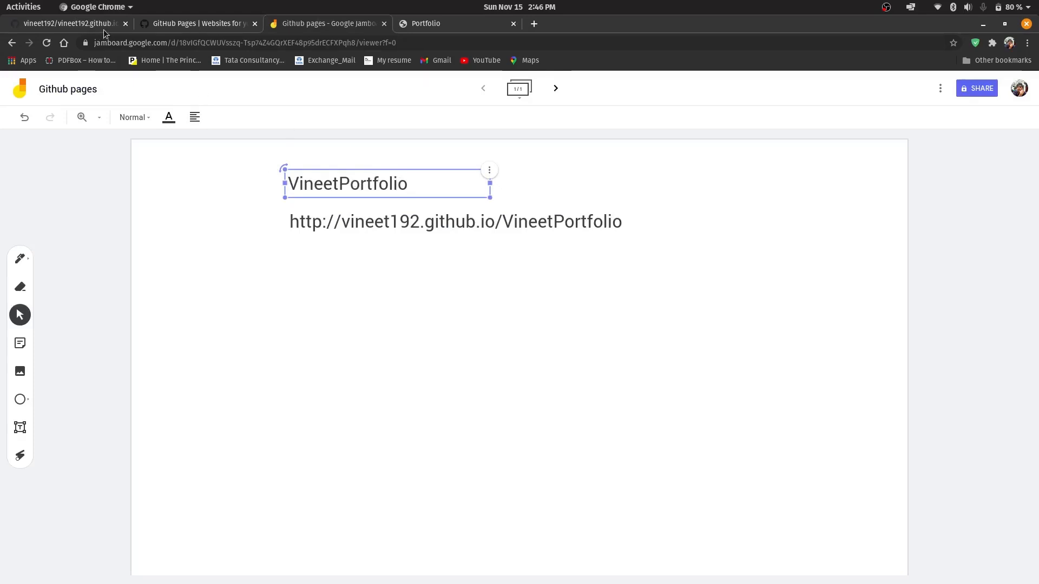
left_click(329, 204)
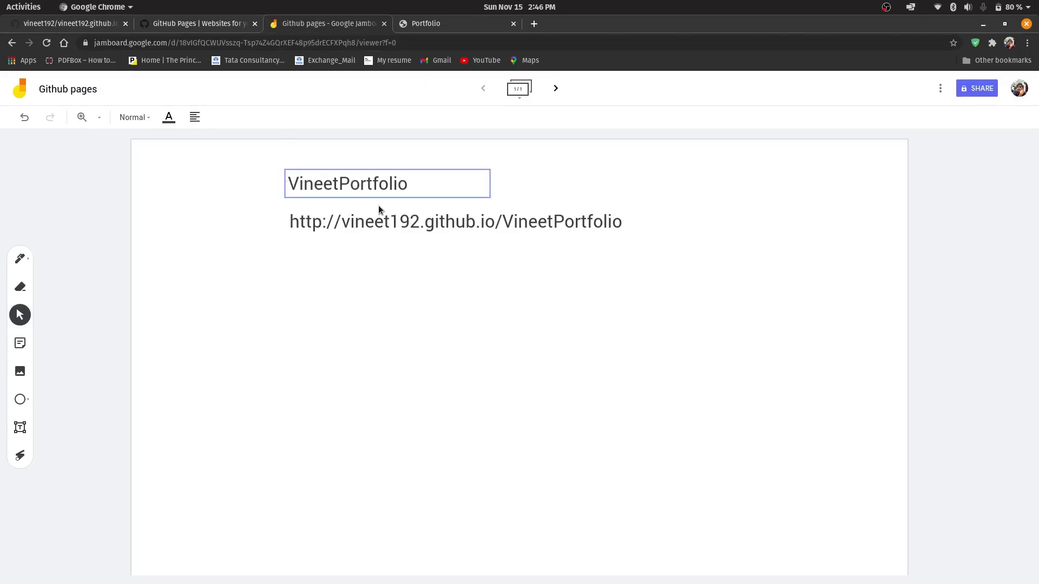
left_click(363, 191)
Open the github.io repository's settings and inspect the source branch choices in the GitHub Pages section
left_click(102, 25)
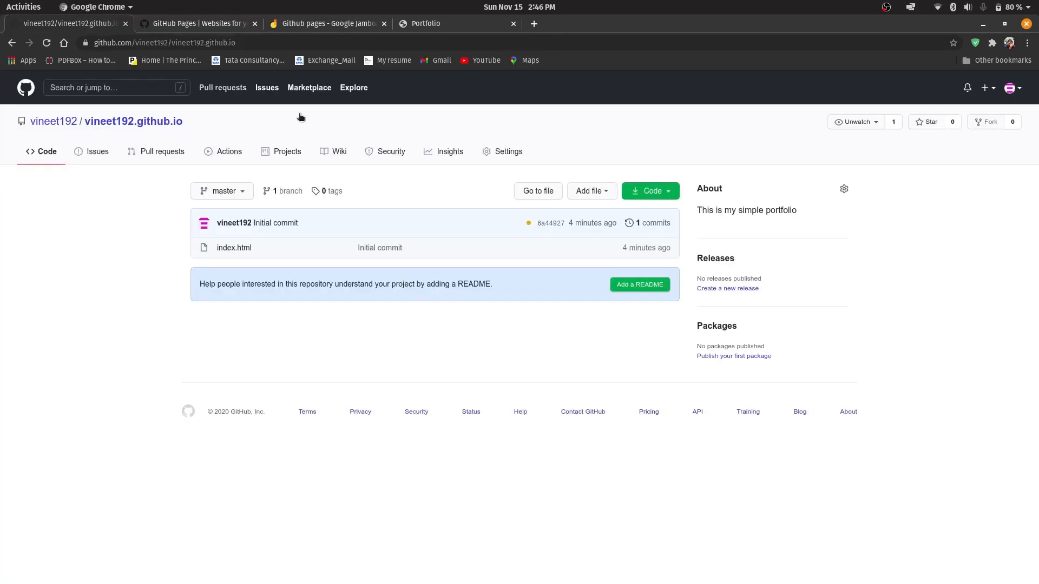
left_click(513, 146)
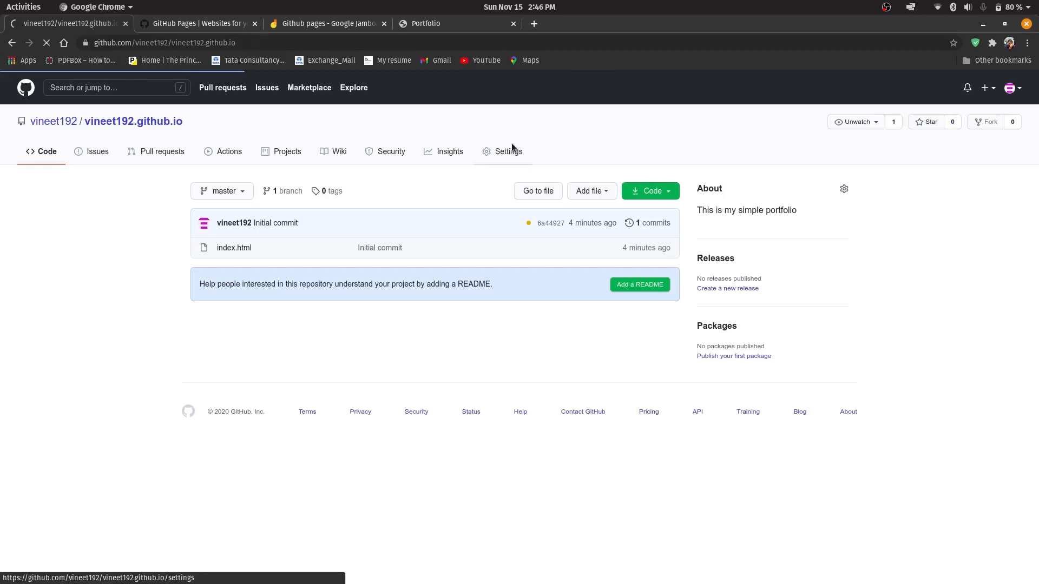
scroll(359, 298, "down", 15)
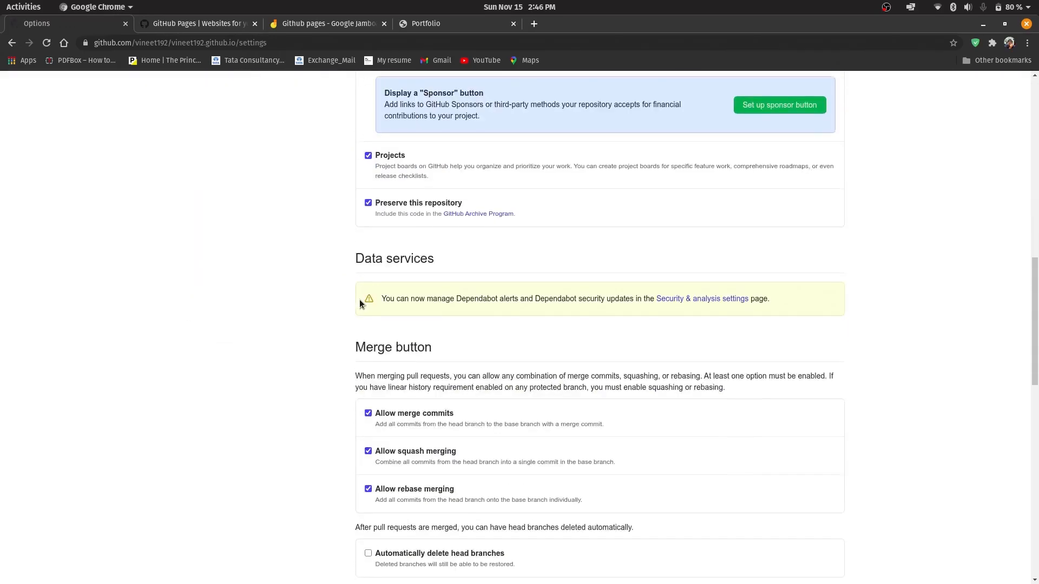
scroll(360, 302, "down", 8)
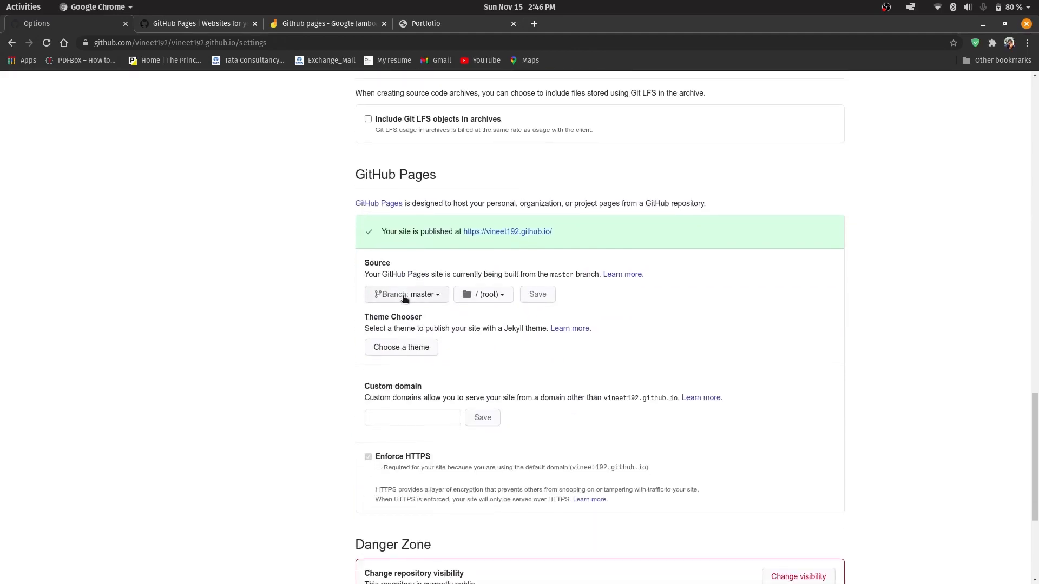
left_click(421, 299)
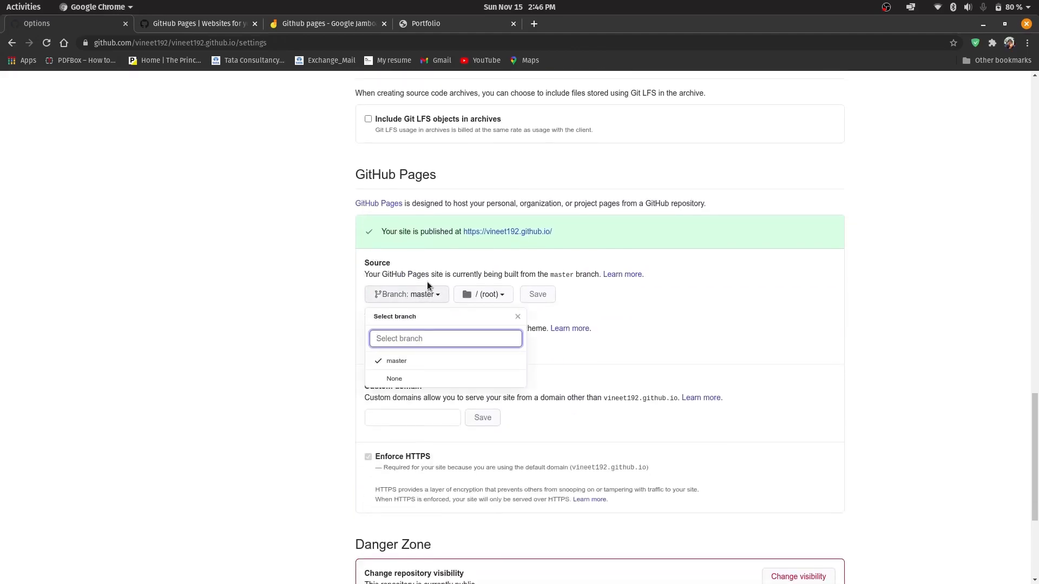
left_click(598, 310)
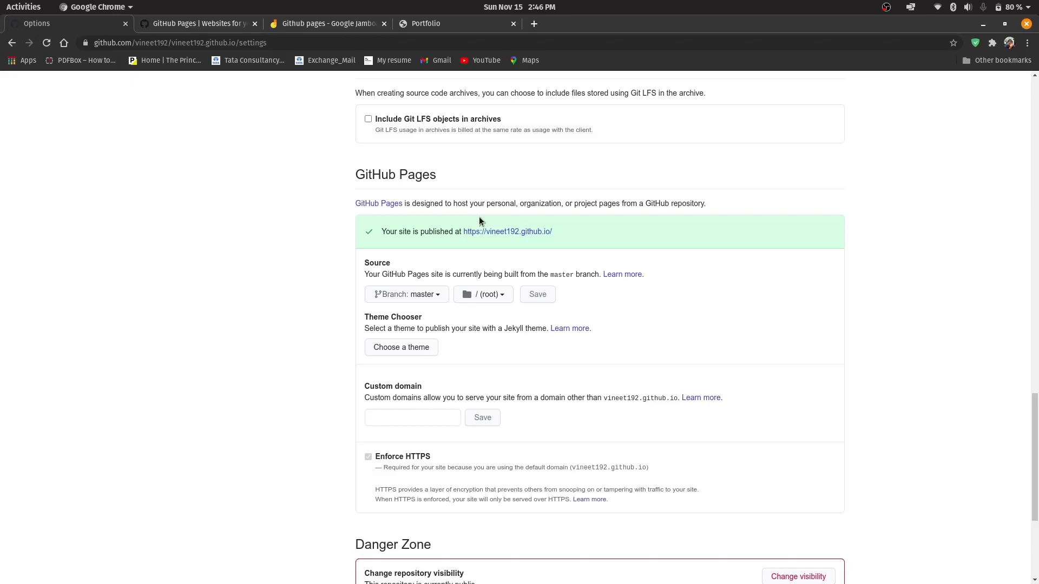
left_click(409, 299)
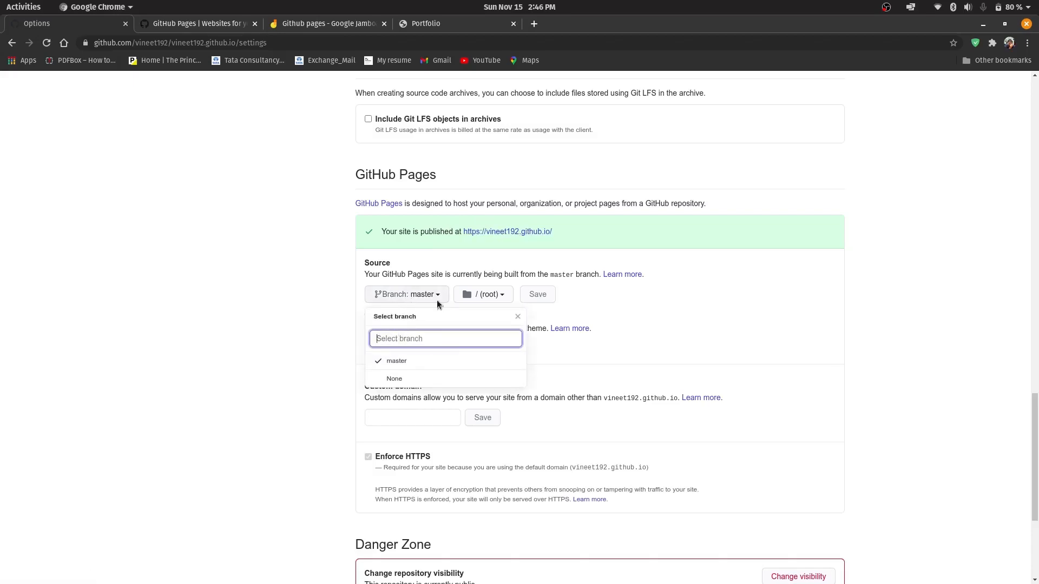
left_click(540, 298)
Review the published portfolio page and the example project site URL in the Github pages Jamboard
left_click(453, 21)
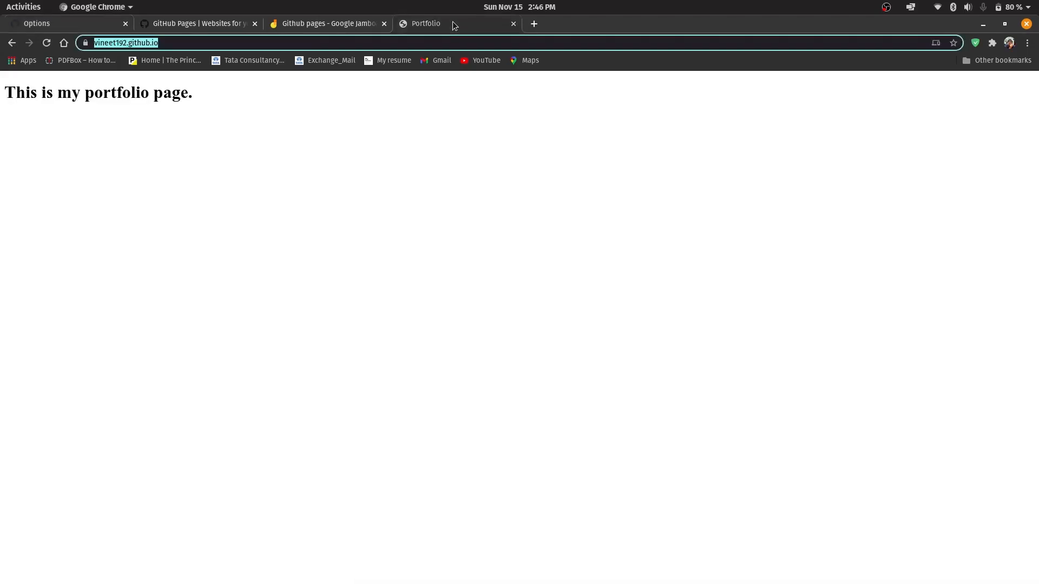
left_click(359, 24)
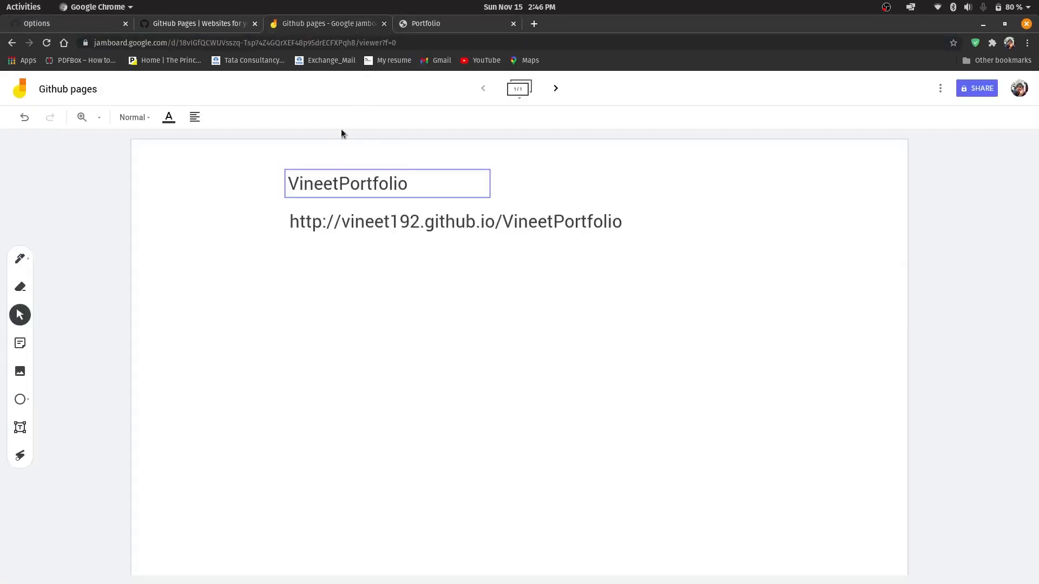
left_click(360, 223)
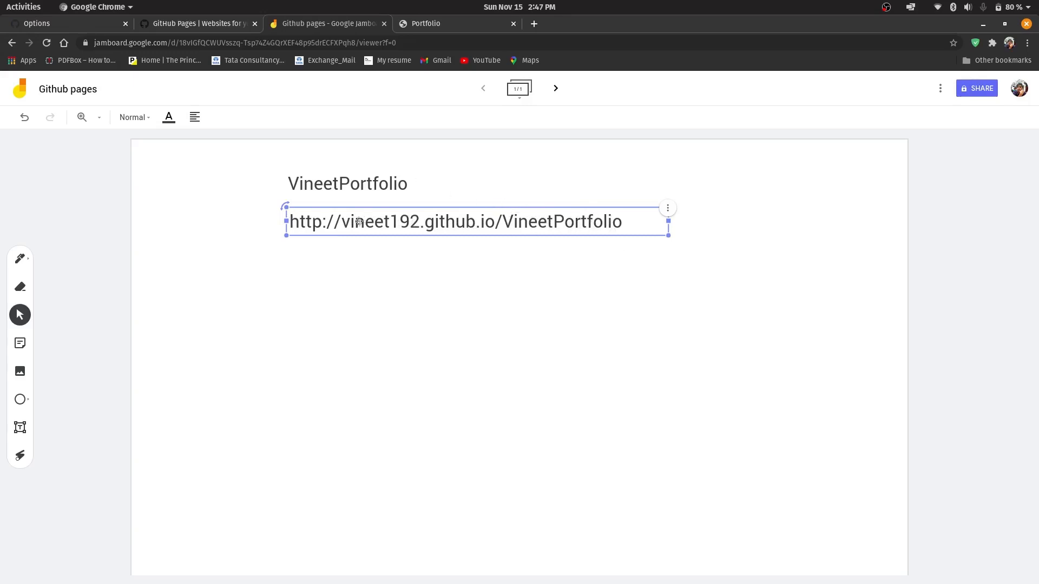
left_click(367, 195)
left_click_drag(357, 188, 372, 150)
left_click(378, 199)
Go back to the github.io repository's settings and open the repository's code page from there
left_click(185, 20)
left_click(96, 26)
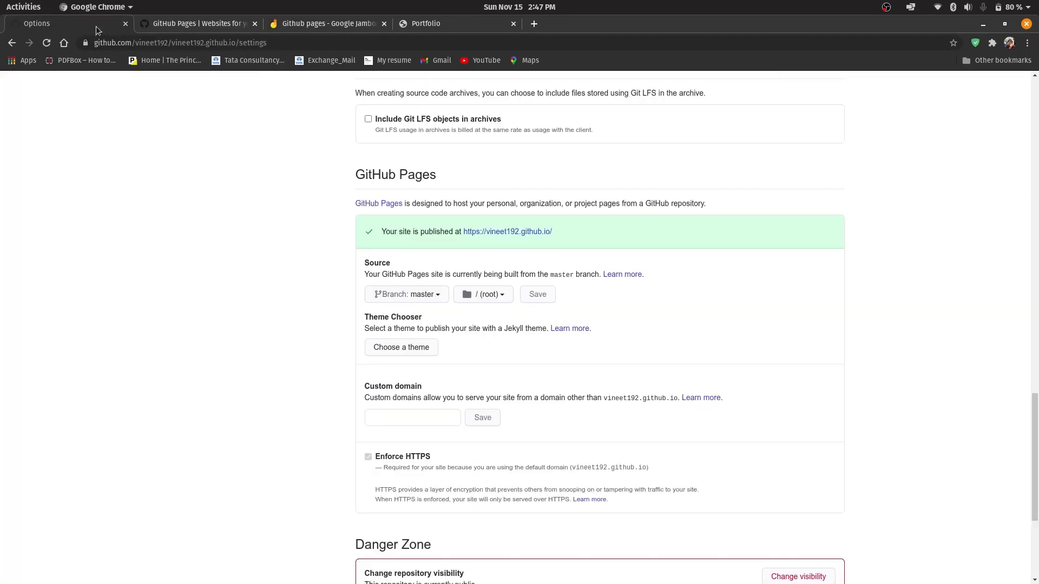
scroll(263, 160, "up", 10)
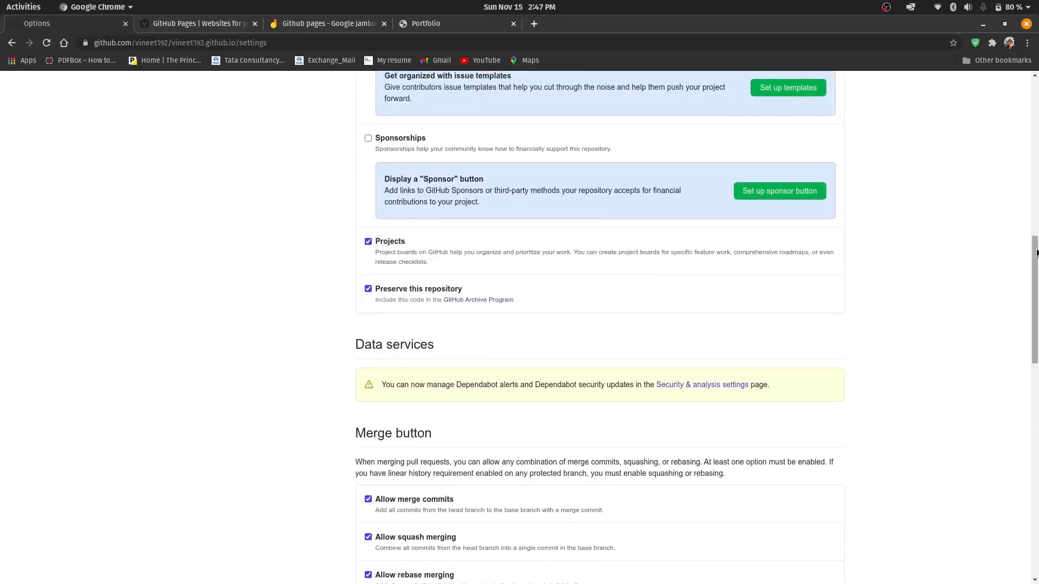
scroll(1035, 216, "up", 6)
scroll(1035, 135, "up", 5)
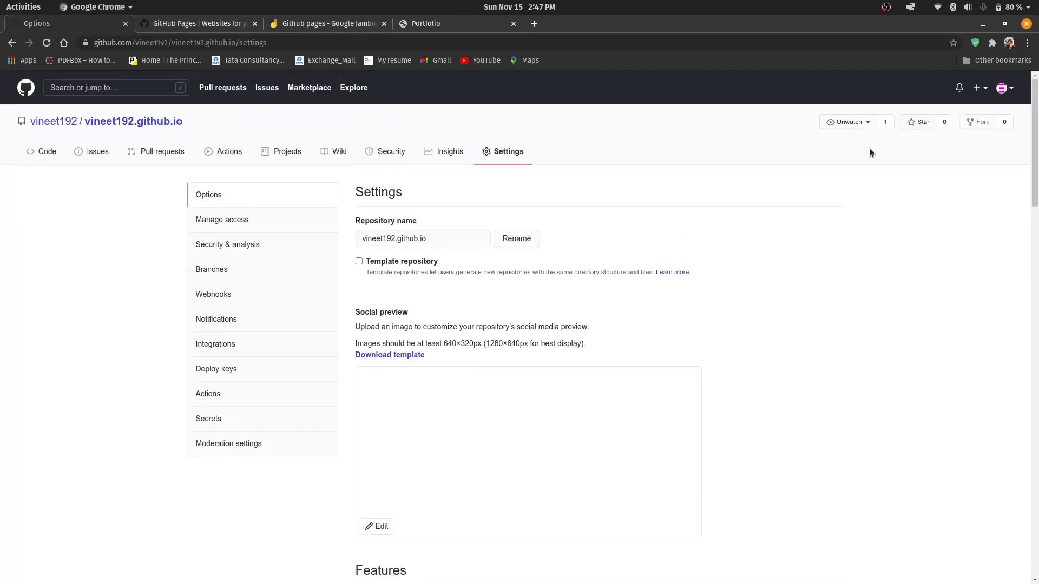
left_click(47, 154)
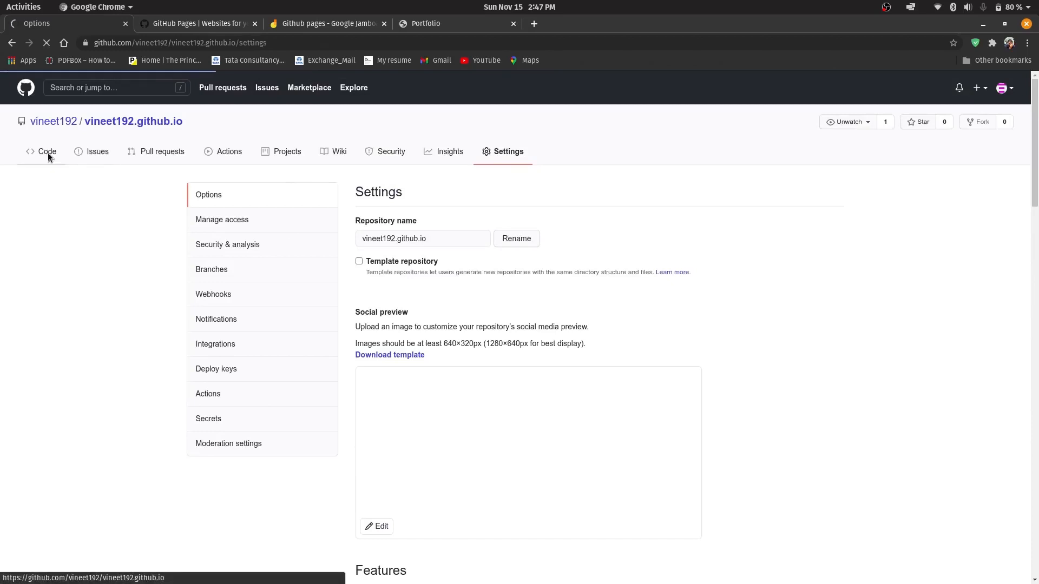